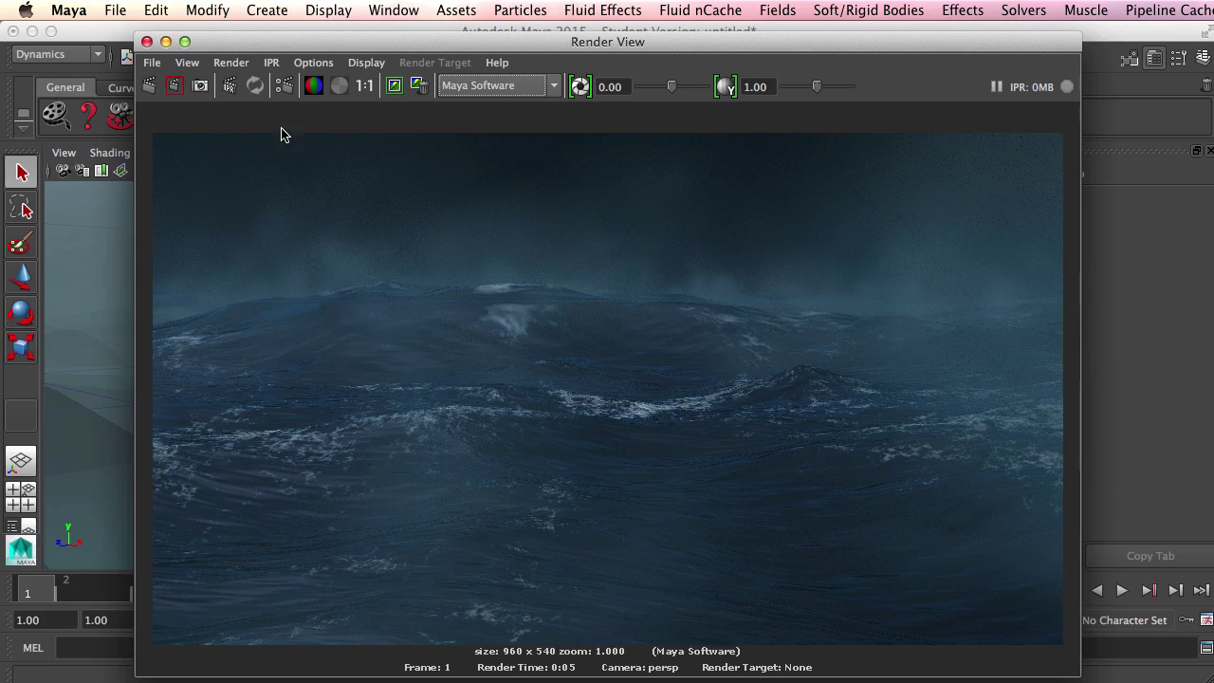
Close the rendered ocean image and start a new empty scene
left_click(146, 41)
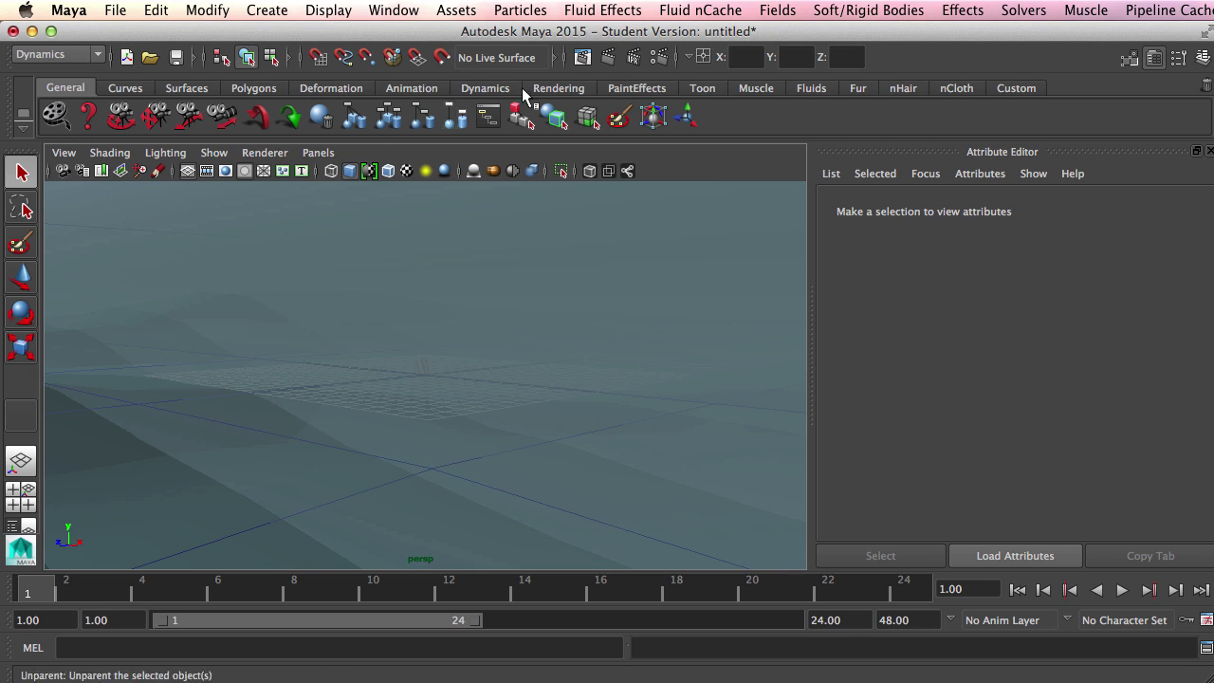
left_click(71, 9)
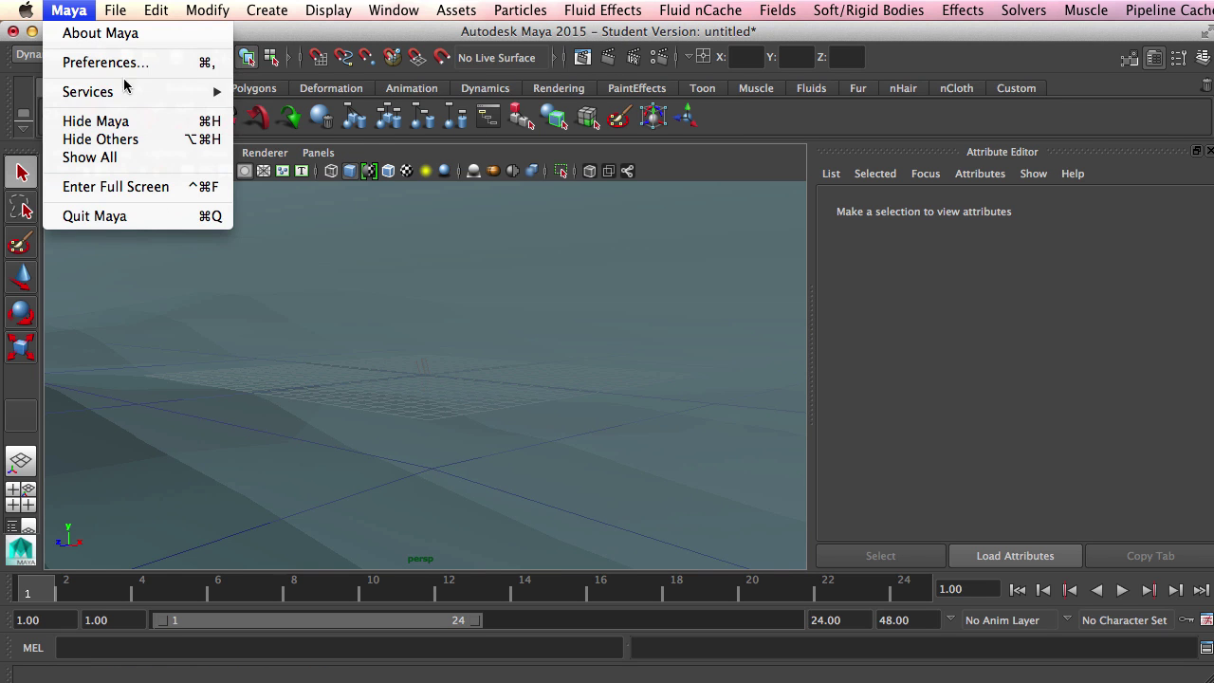
mouse_move(114, 9)
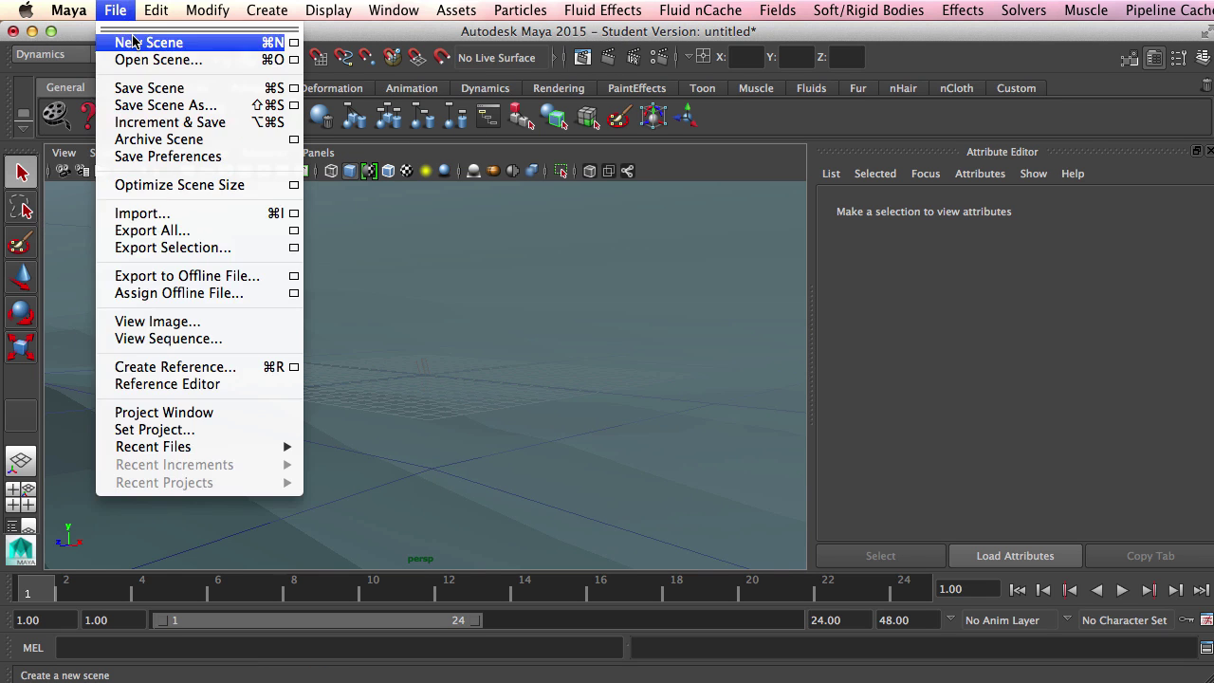
left_click(142, 41)
left_click(693, 415)
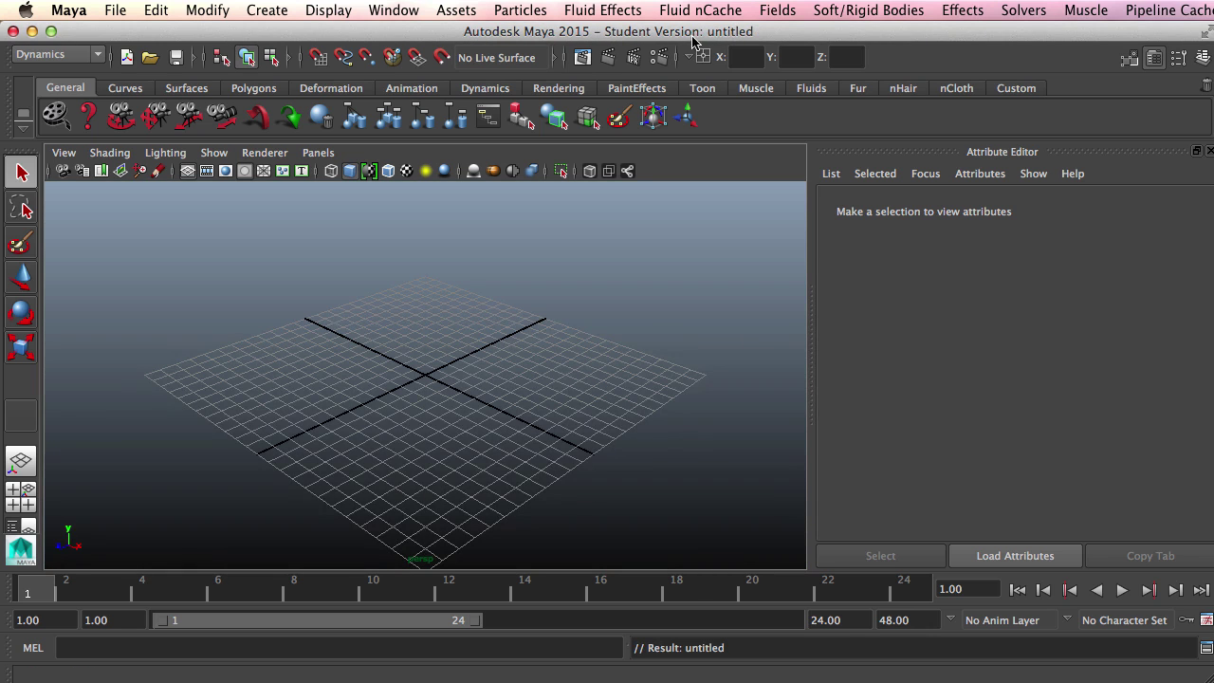
Switch the menu set to Animation and return it to Dynamics
left_click(642, 12)
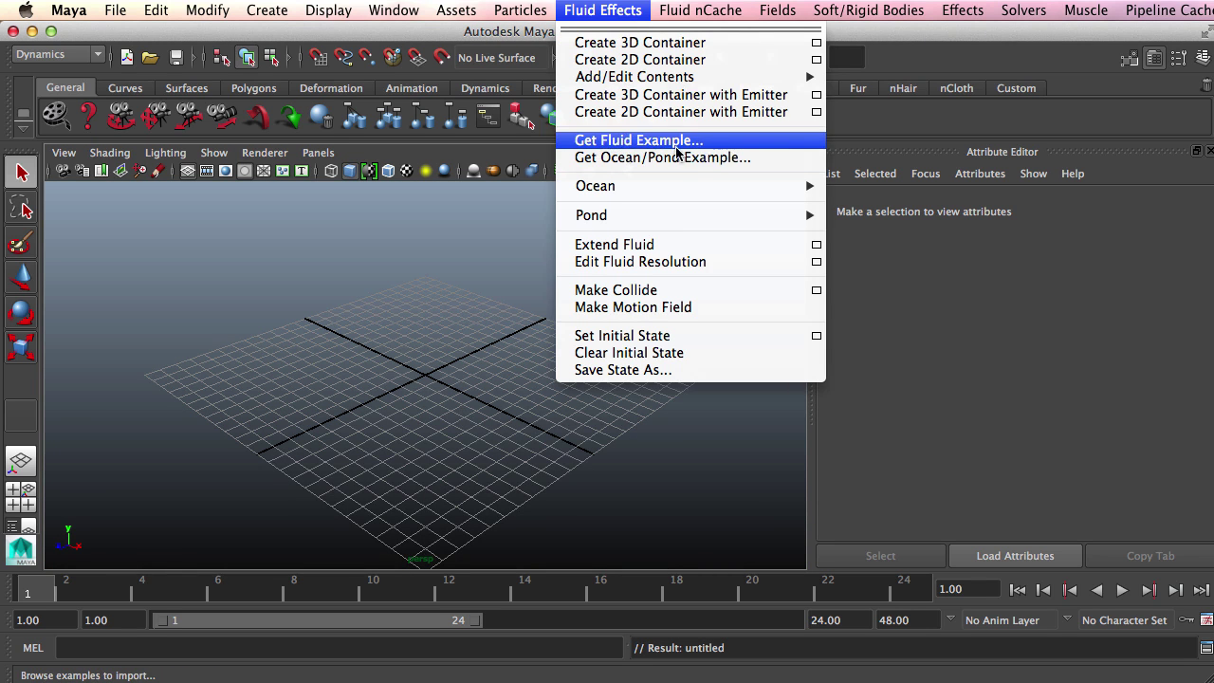
left_click(161, 203)
left_click(57, 54)
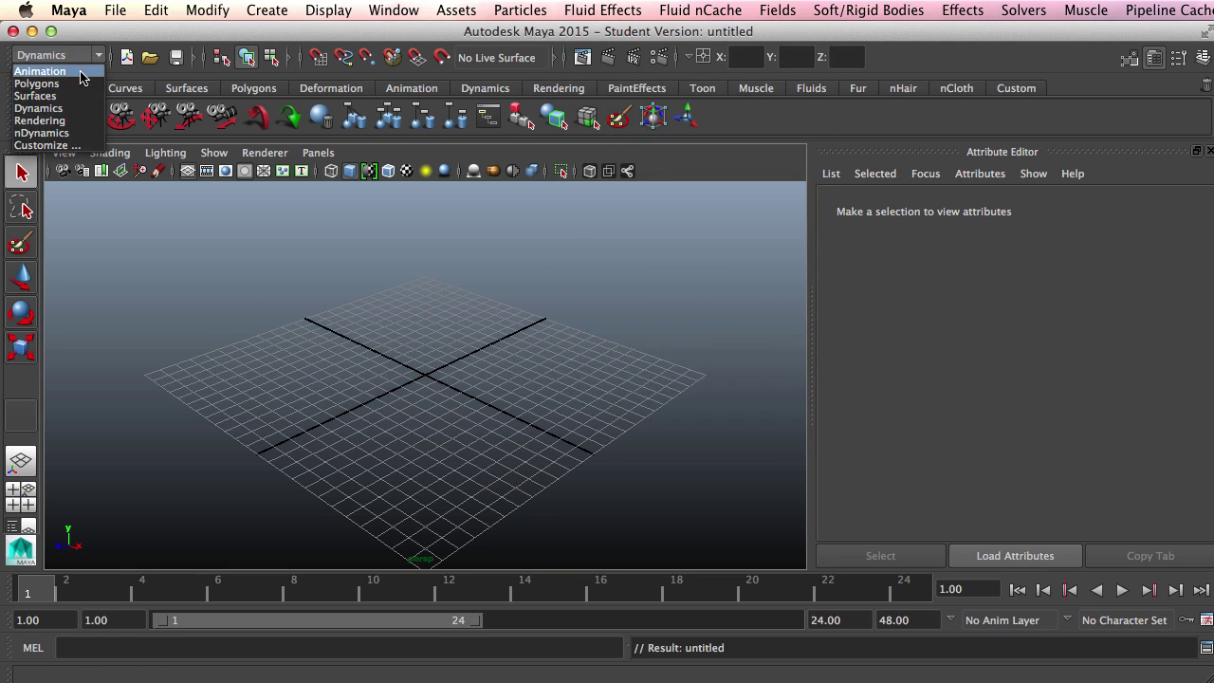
left_click(85, 70)
left_click(76, 55)
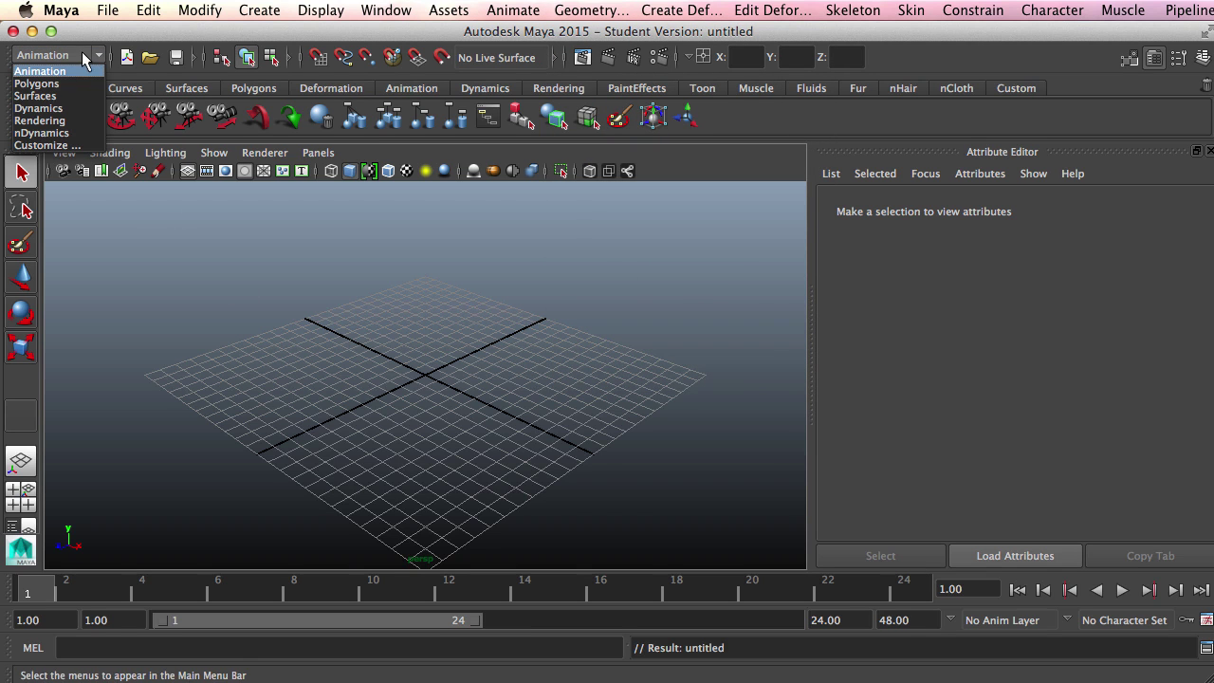
left_click(63, 108)
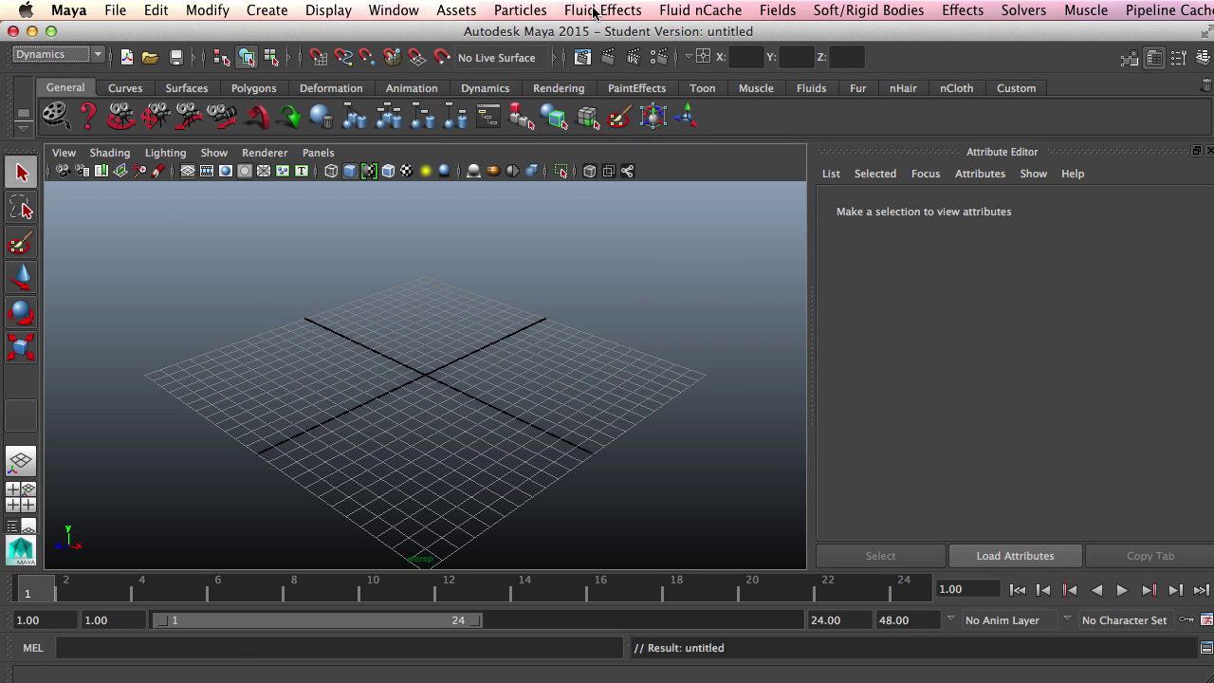
Open the ocean and pond example library and move its window fully into view
left_click(599, 10)
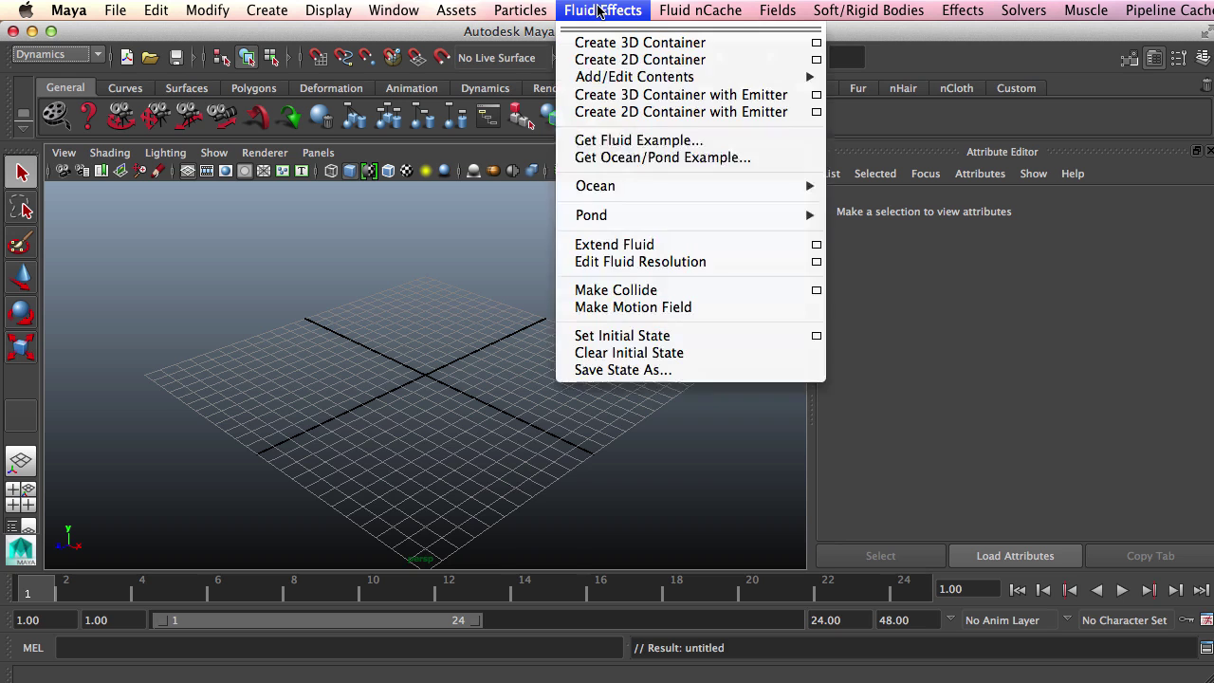
left_click(652, 157)
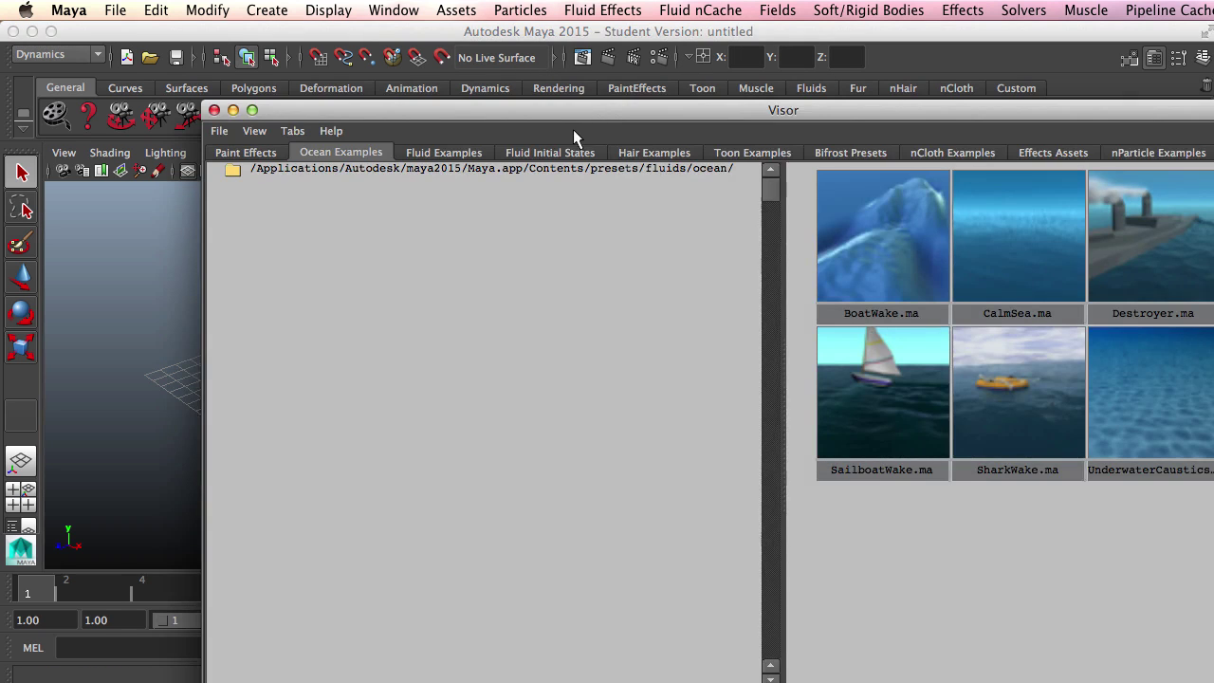
left_click_drag(573, 129, 425, 69)
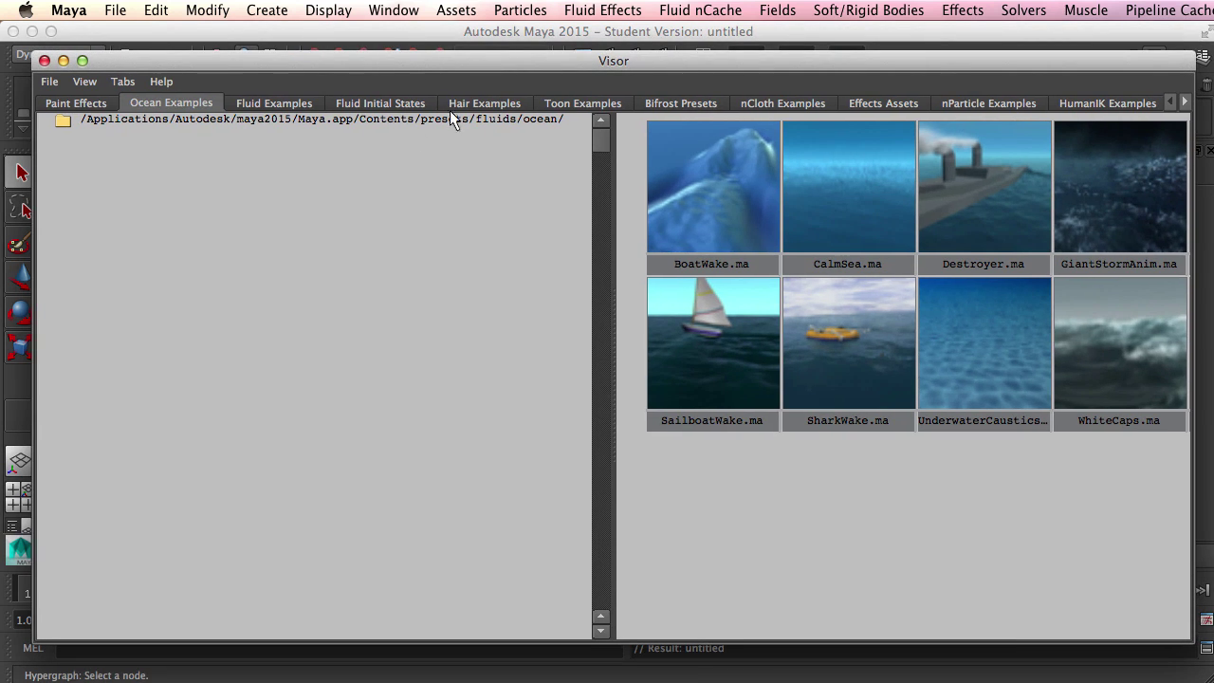
Look through the Paint Effects, Ocean and Fluid example categories, and close the example library
left_click(64, 95)
left_click(274, 102)
left_click(190, 101)
left_click(308, 101)
left_click(189, 100)
left_click(68, 101)
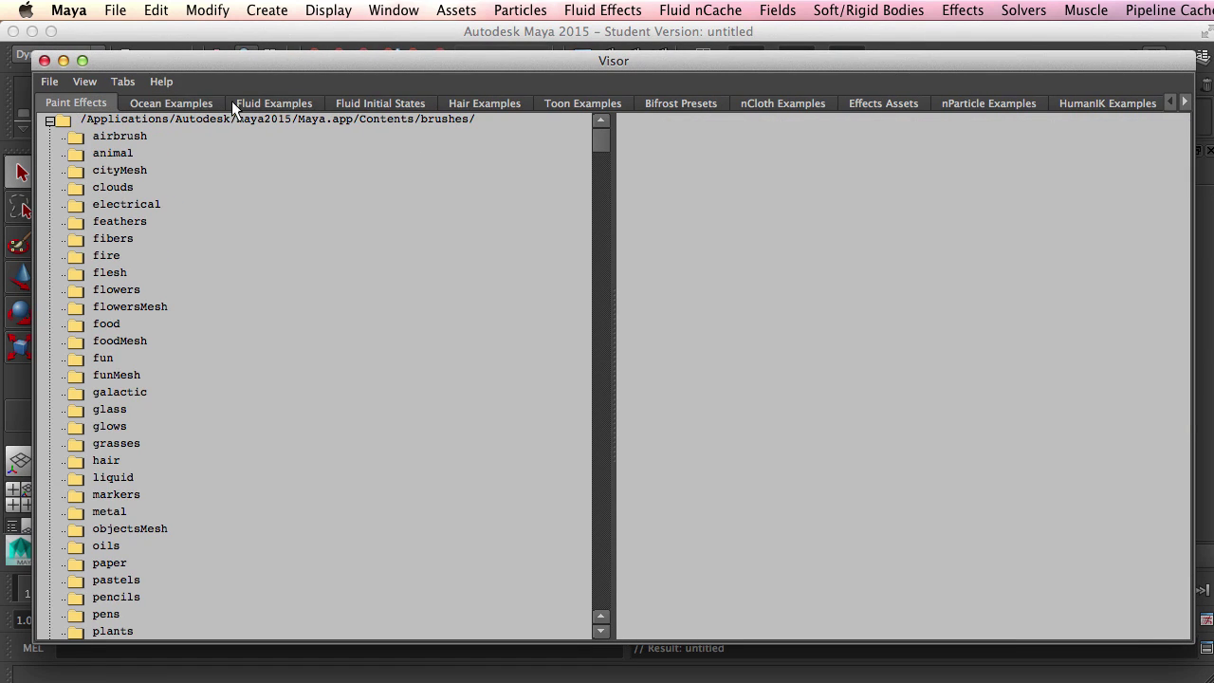
left_click(131, 142)
left_click(274, 103)
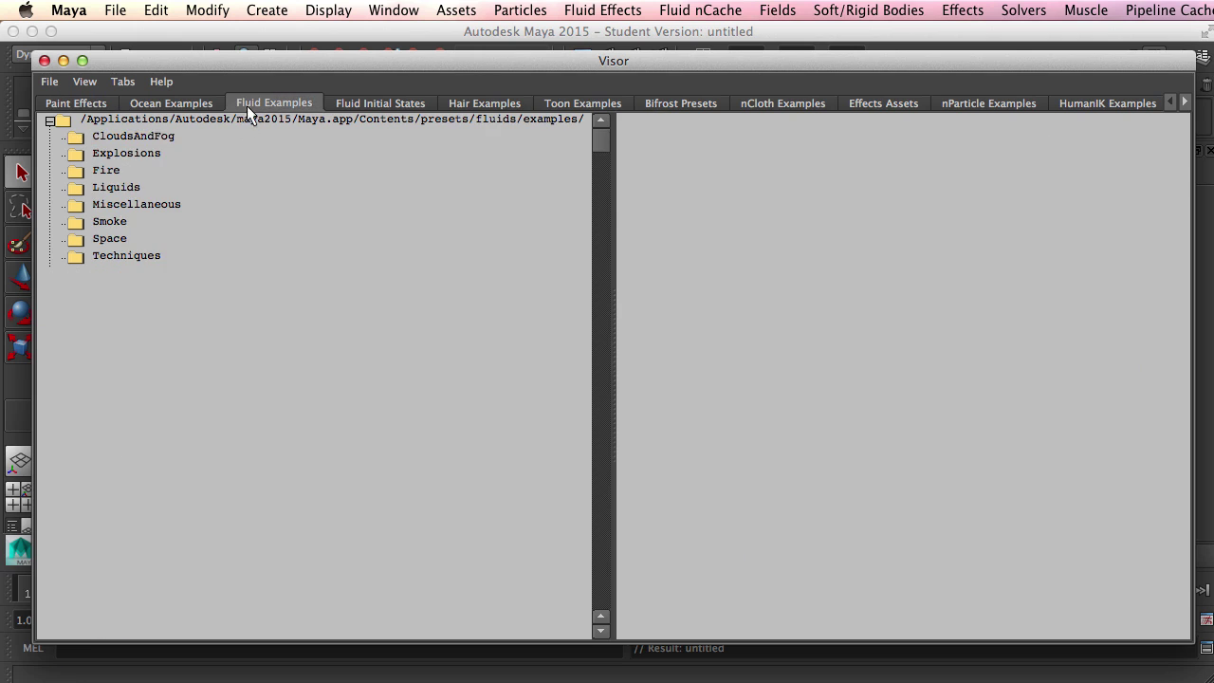
left_click(191, 106)
left_click(258, 100)
left_click(210, 104)
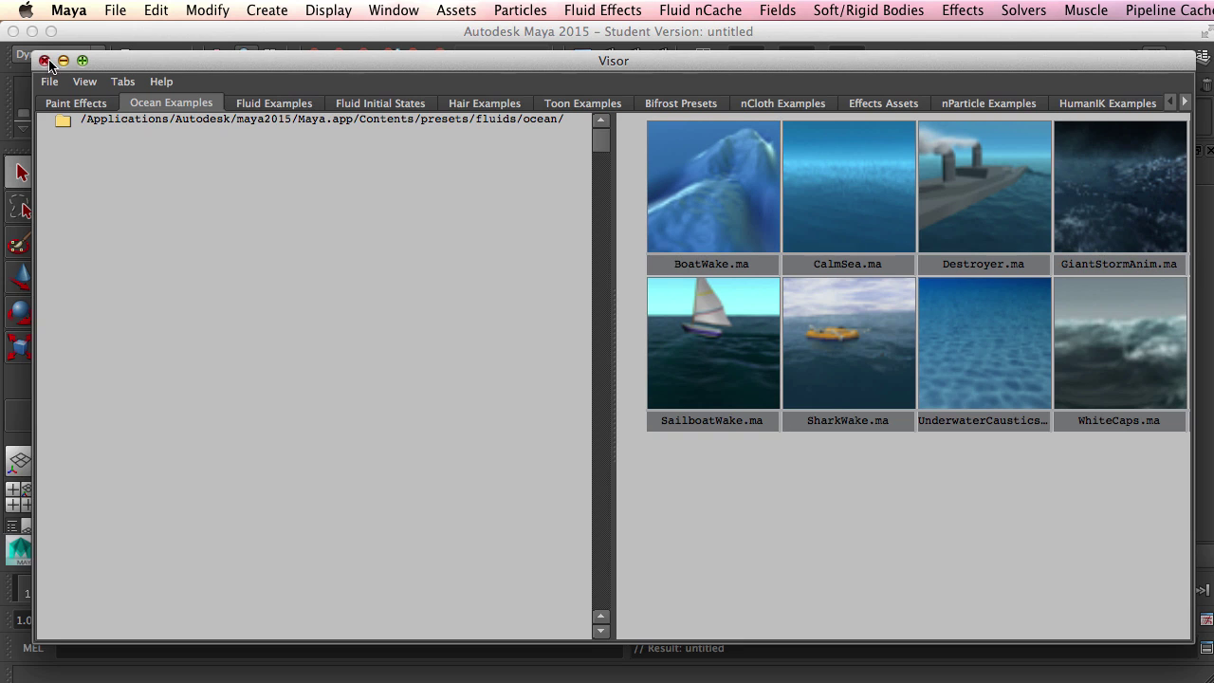
left_click_drag(358, 70, 345, 74)
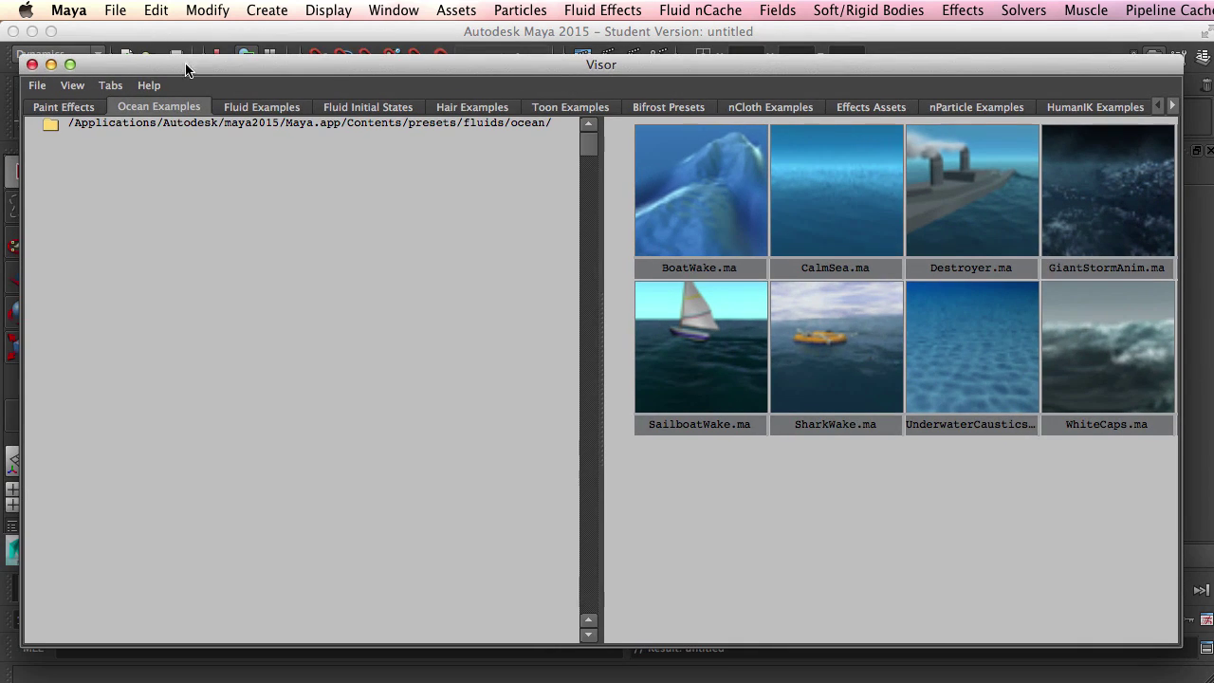
left_click(30, 64)
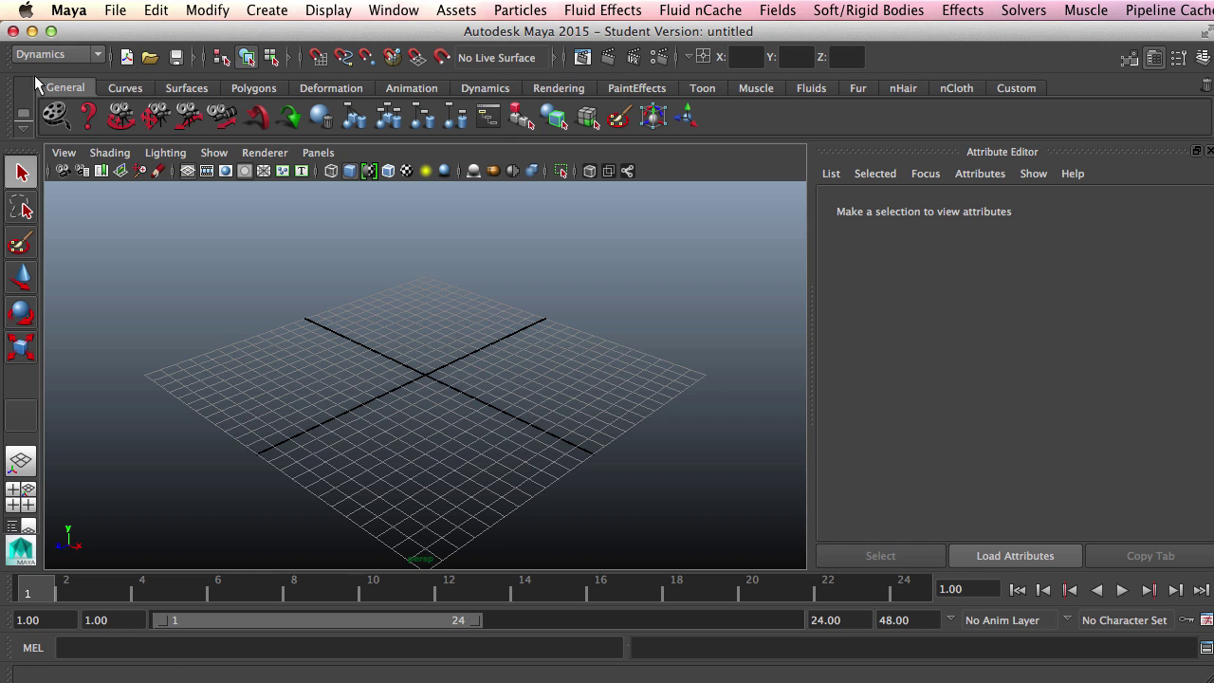
Keep the Dynamics menu set active and display the Fluids shelf
left_click(57, 54)
left_click(72, 52)
left_click(72, 52)
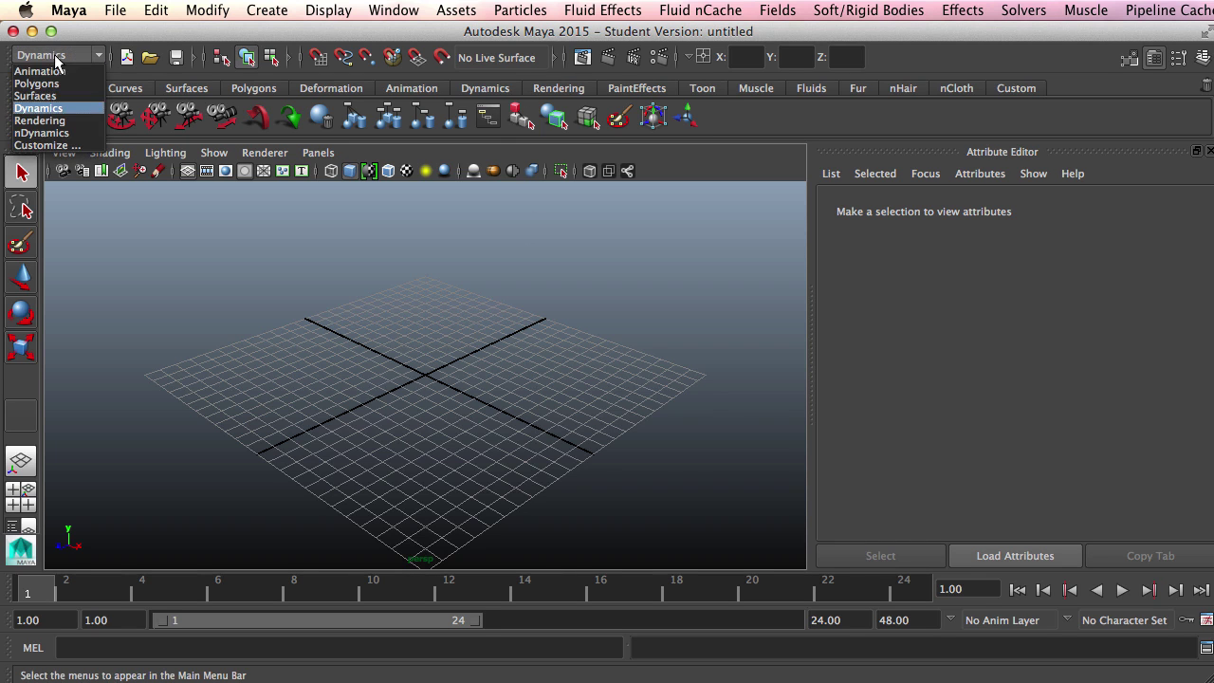
left_click(67, 110)
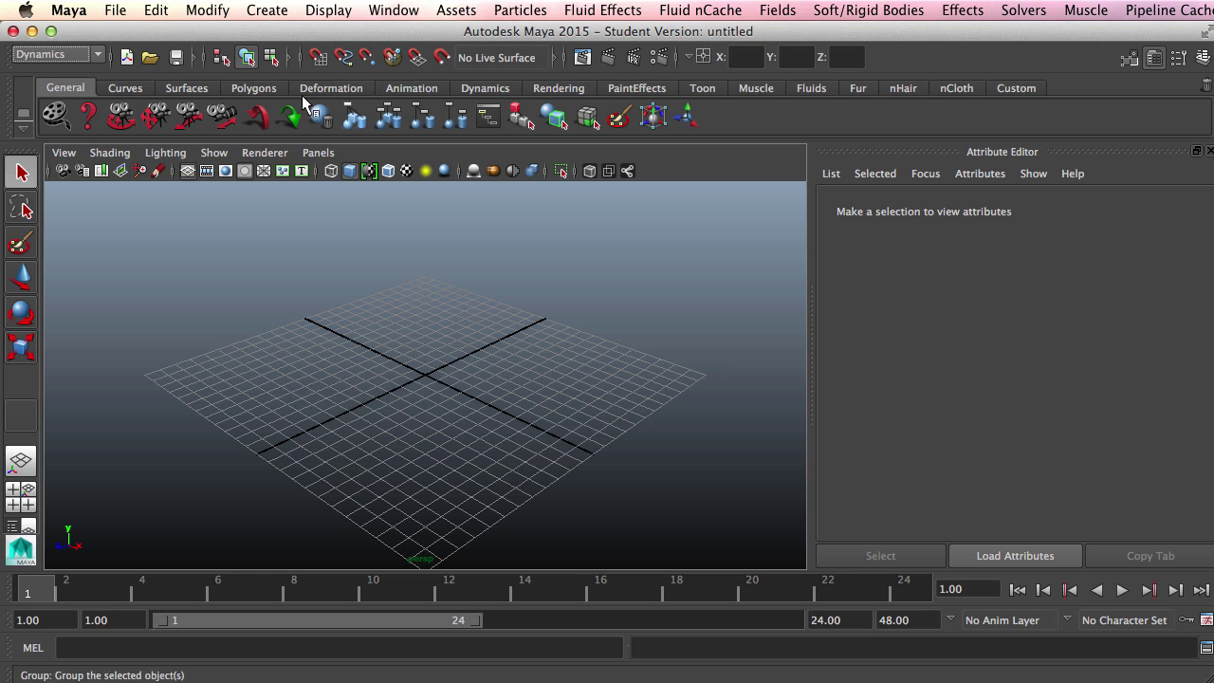
left_click(703, 89)
left_click(758, 89)
left_click(822, 89)
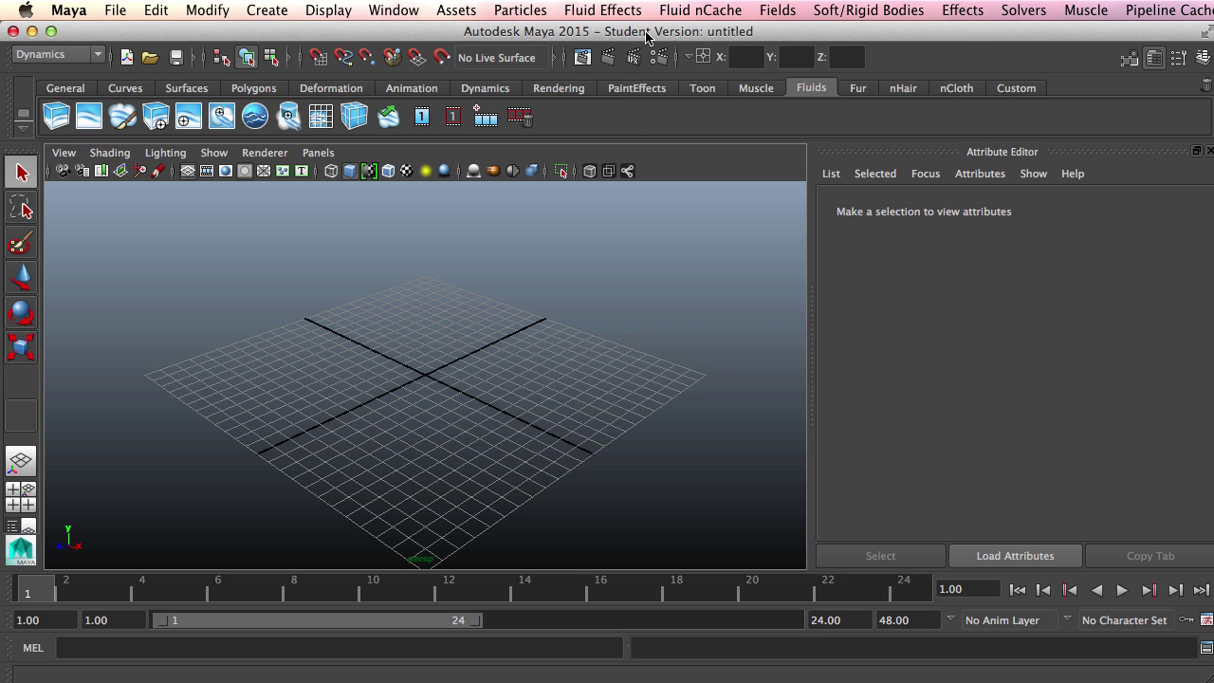
Create a pond fluid in the scene
left_click(616, 10)
mouse_move(636, 216)
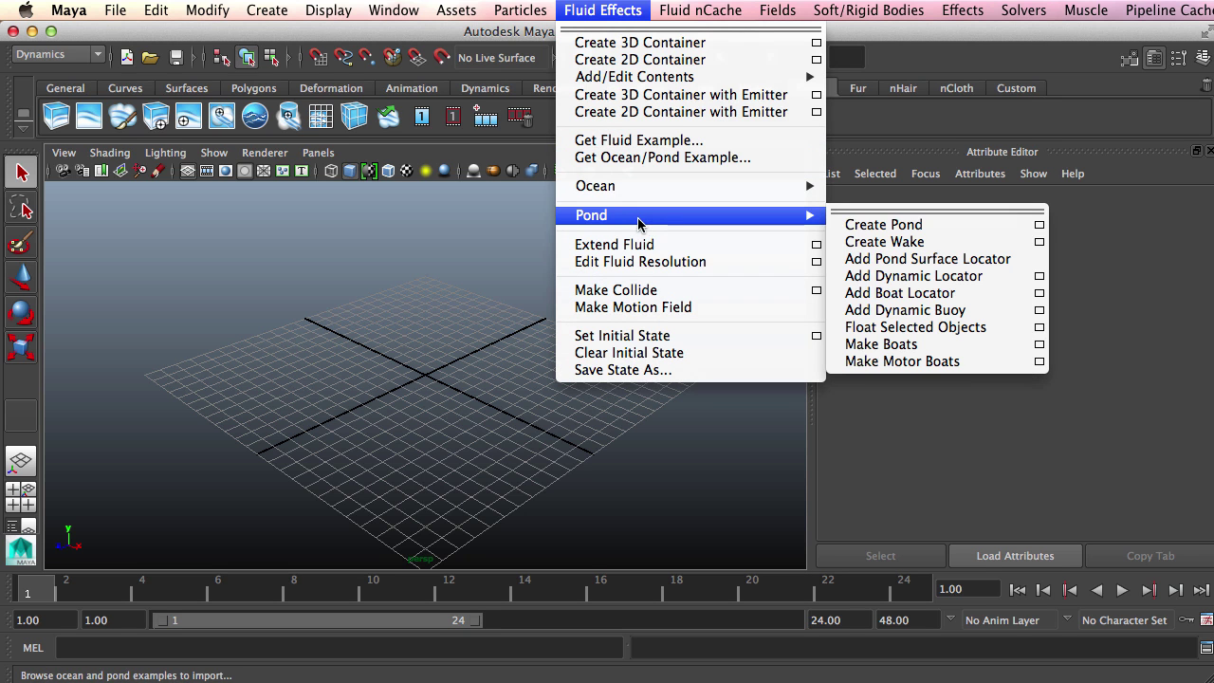
left_click(902, 233)
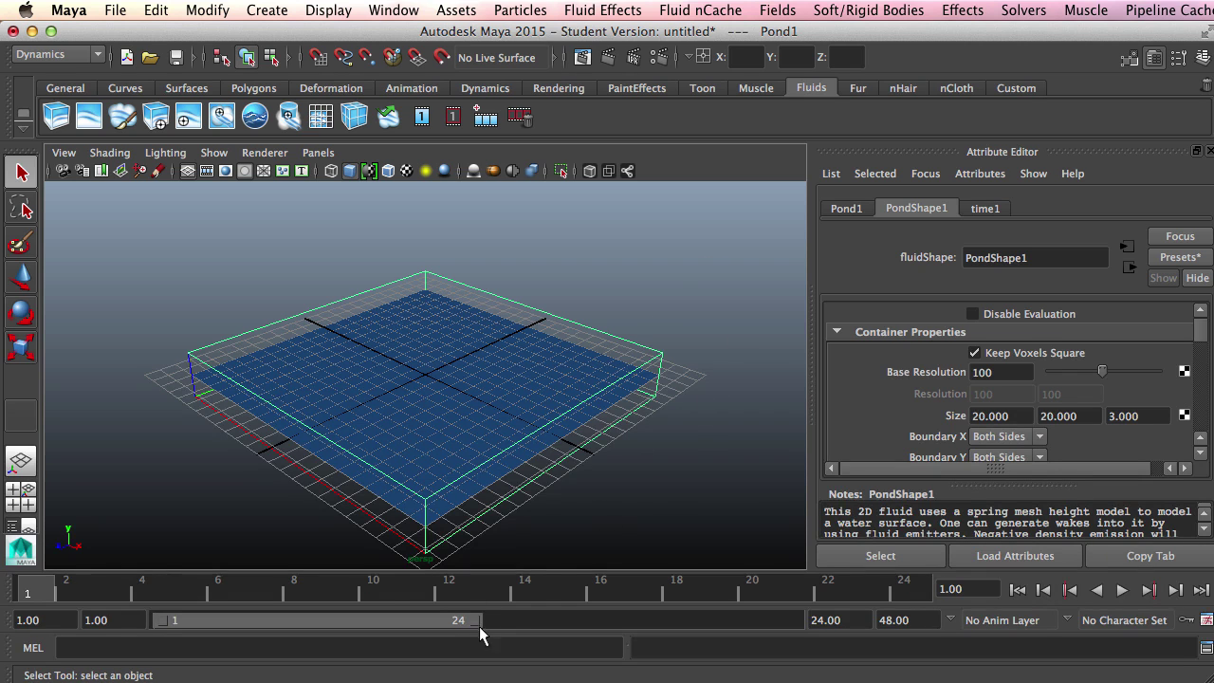
Extend the playback range so that the animation ends at frame 250
left_click_drag(477, 620, 796, 620)
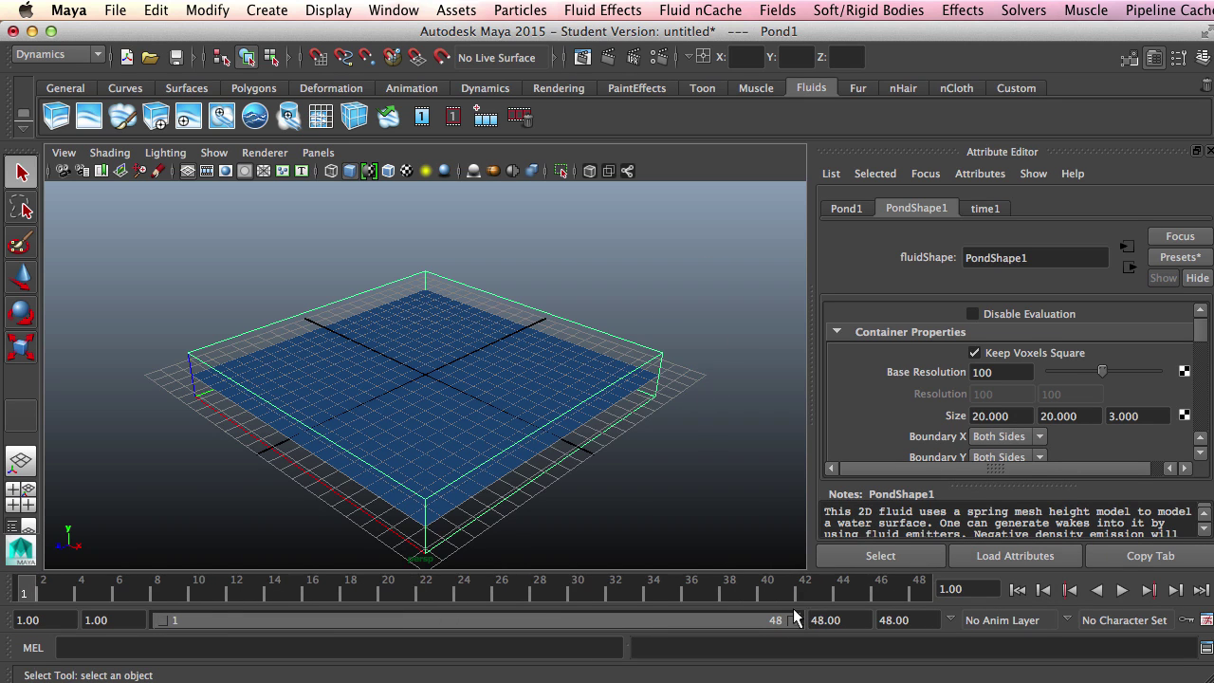
left_click(838, 620)
type("250")
key("Return")
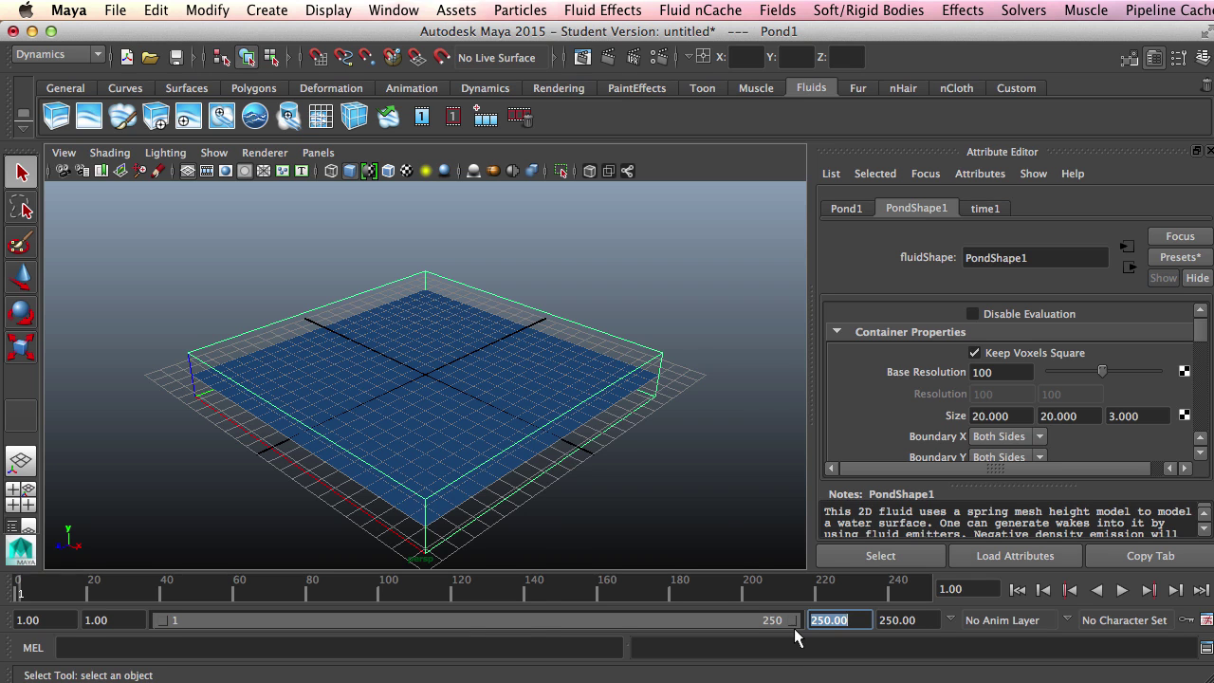
Select the pond and set the first two values of its container size to 50 each
left_click(676, 409)
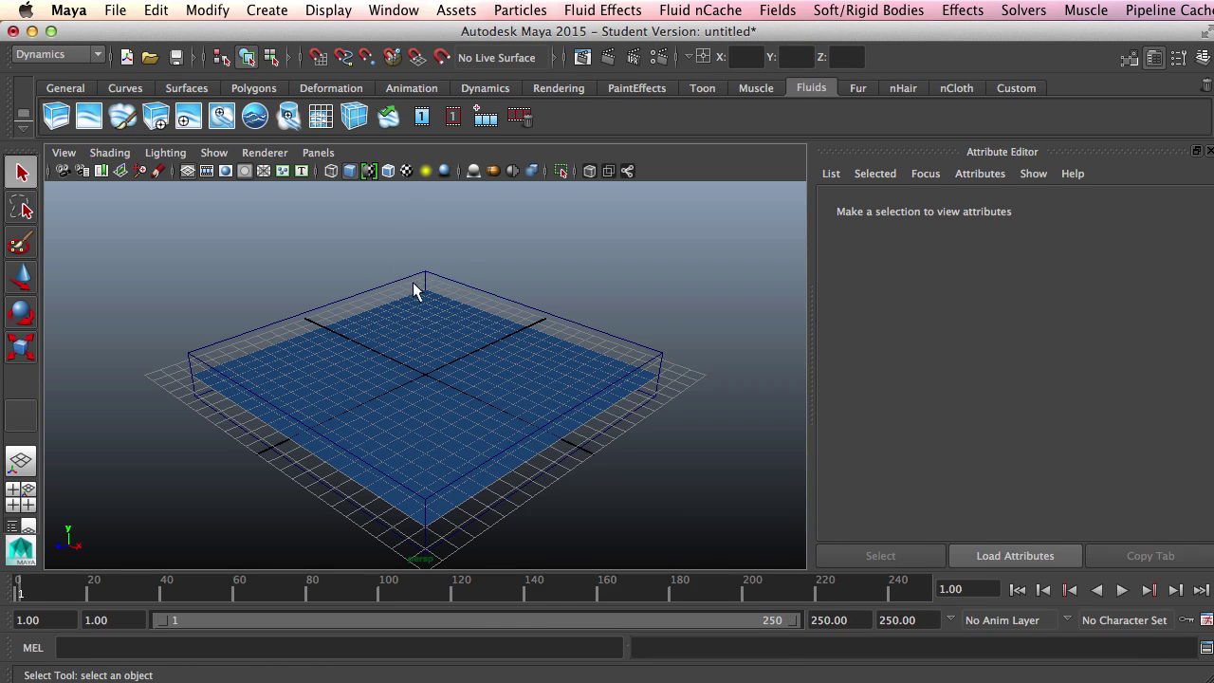
left_click(429, 304)
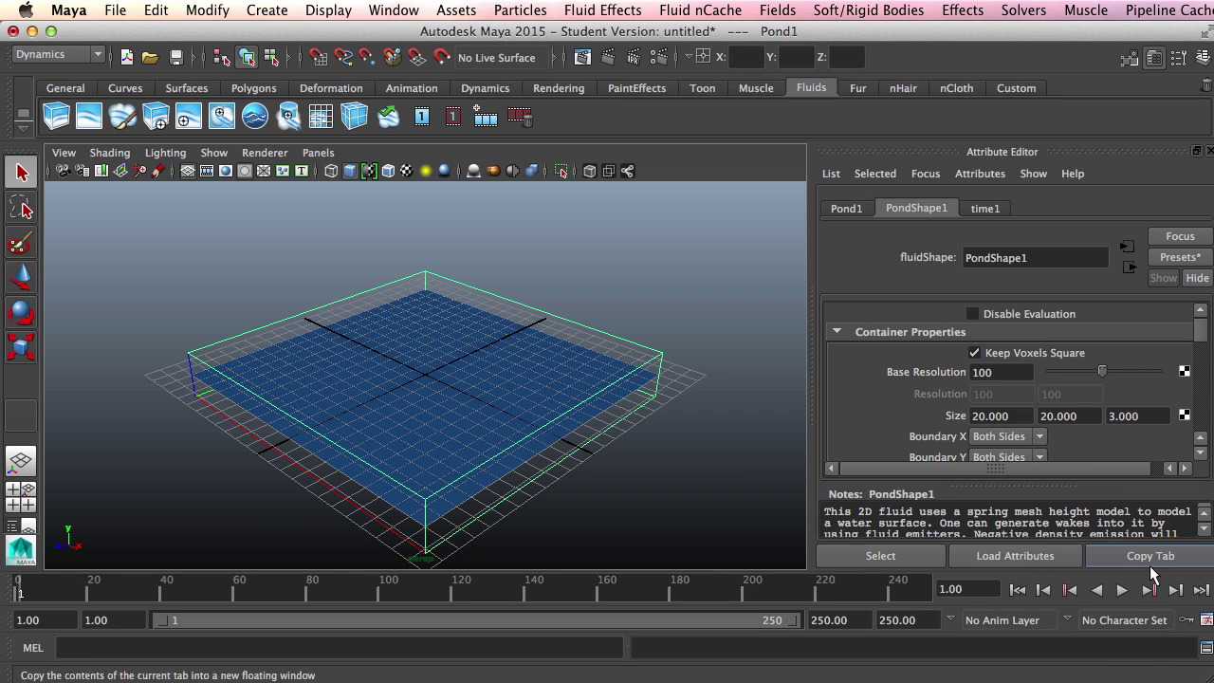
mouse_move(1201, 332)
left_mouse_down()
mouse_move(1201, 420)
mouse_move(1196, 322)
mouse_move(1200, 335)
left_mouse_up()
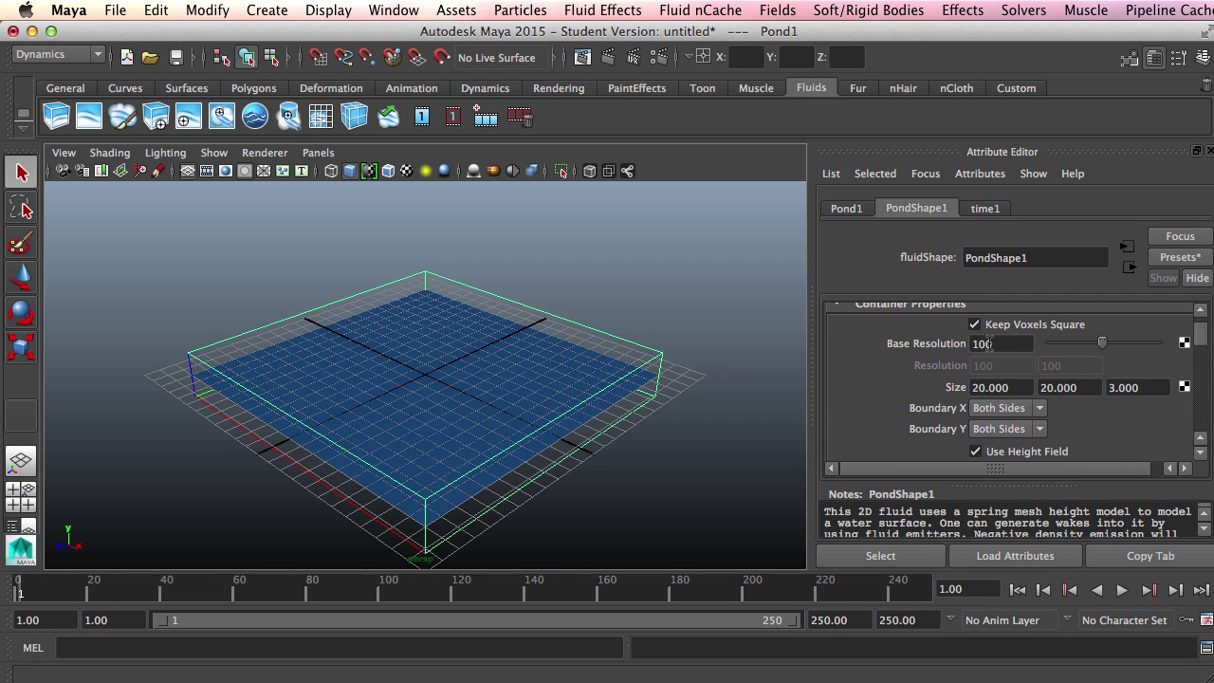
double_click(1019, 387)
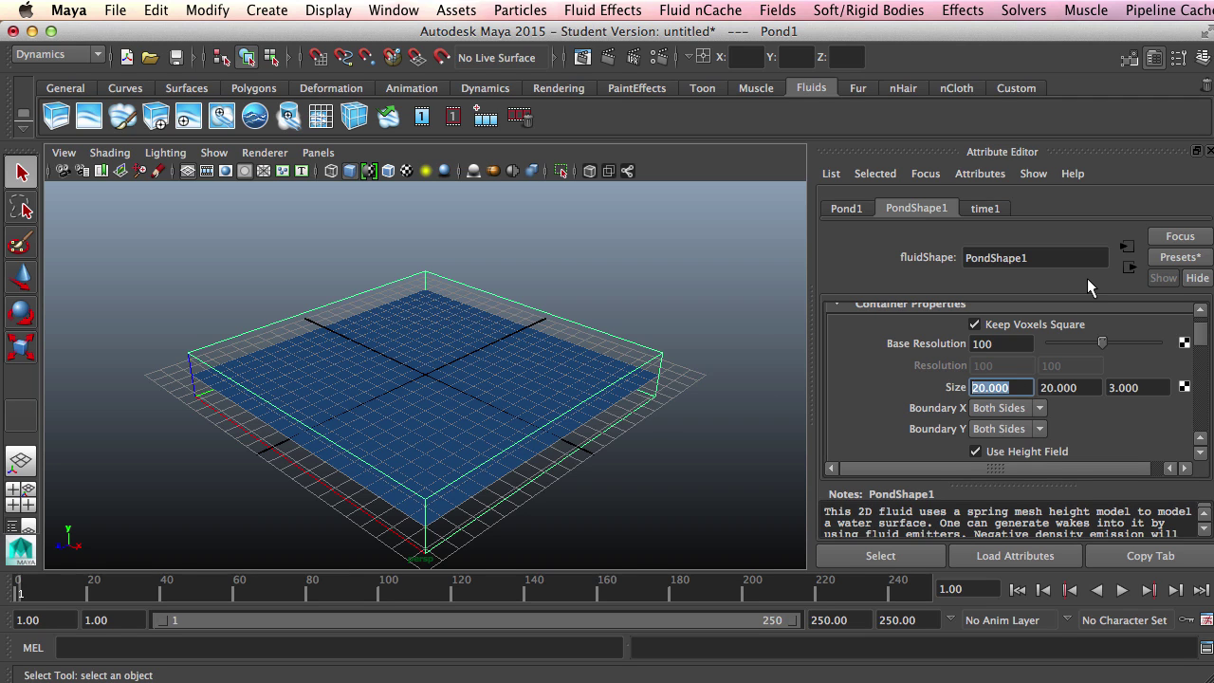
type("100")
key("Return")
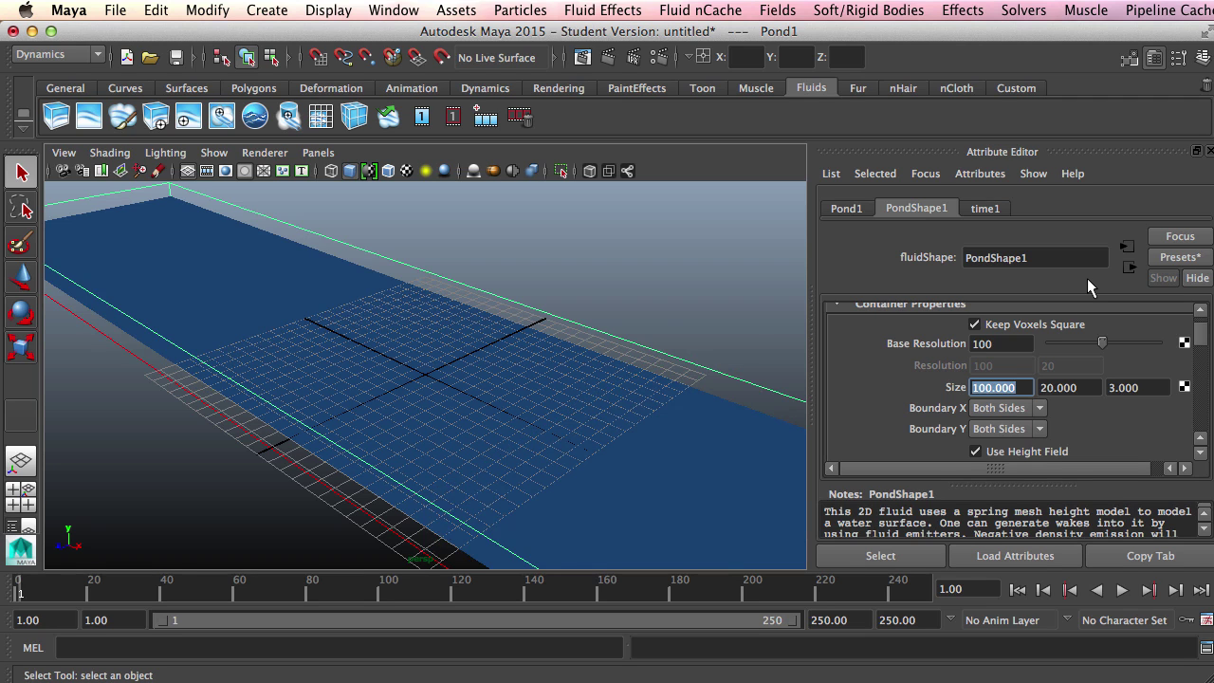
type("50")
key("Return")
key("Tab")
type("50")
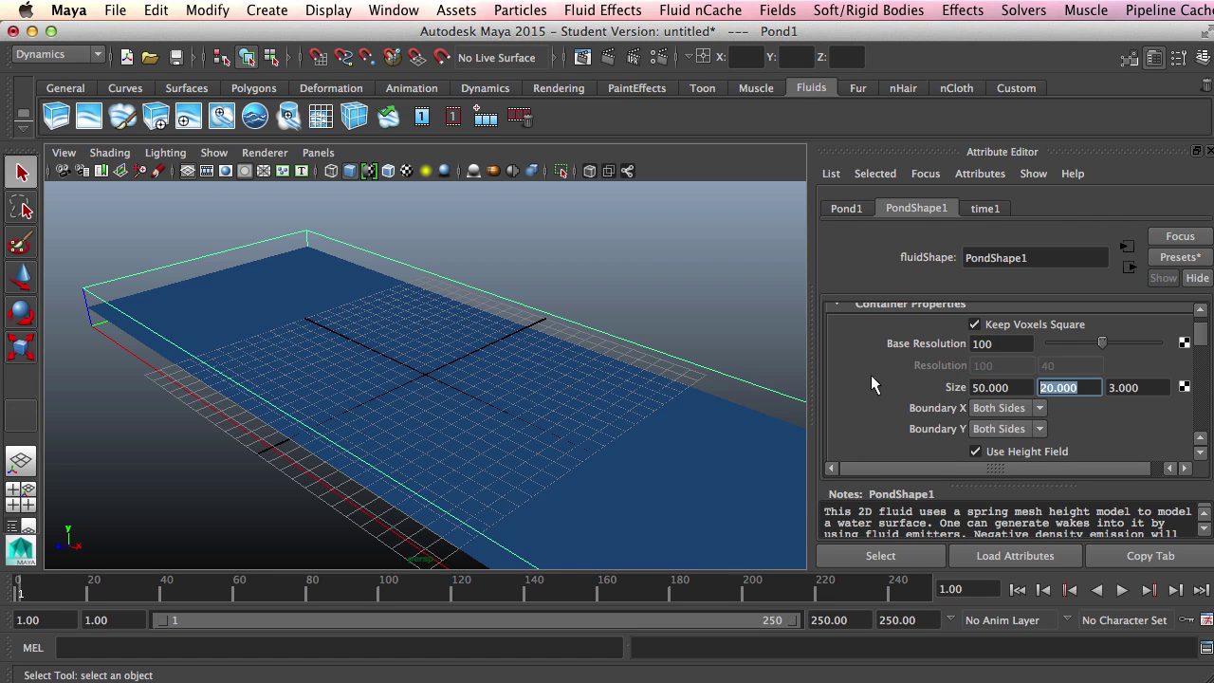
key("Return")
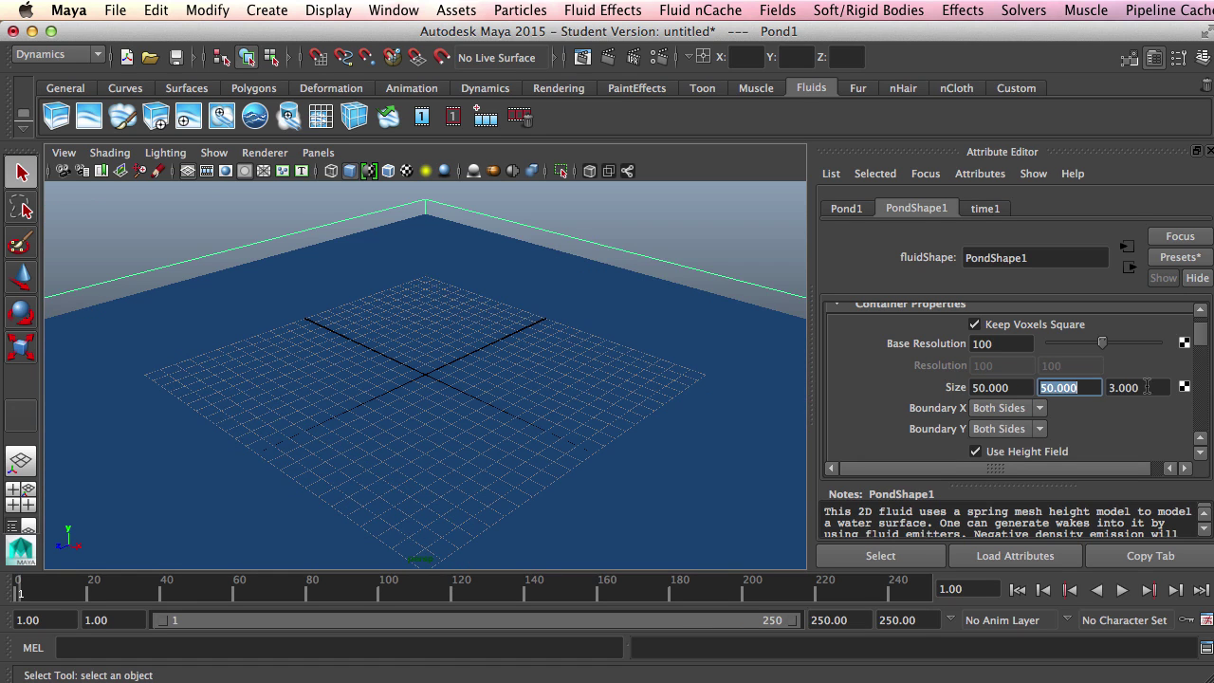
Set the third value of the pond's container size to 10
key("Tab")
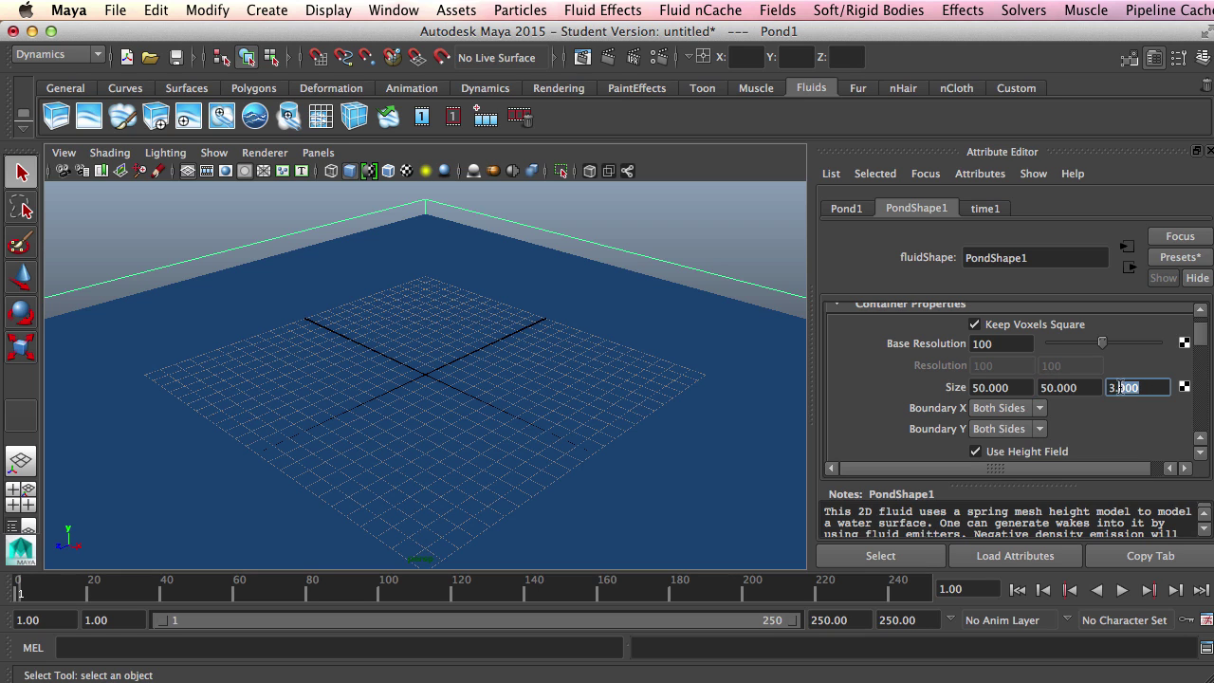
type("10")
key("Return")
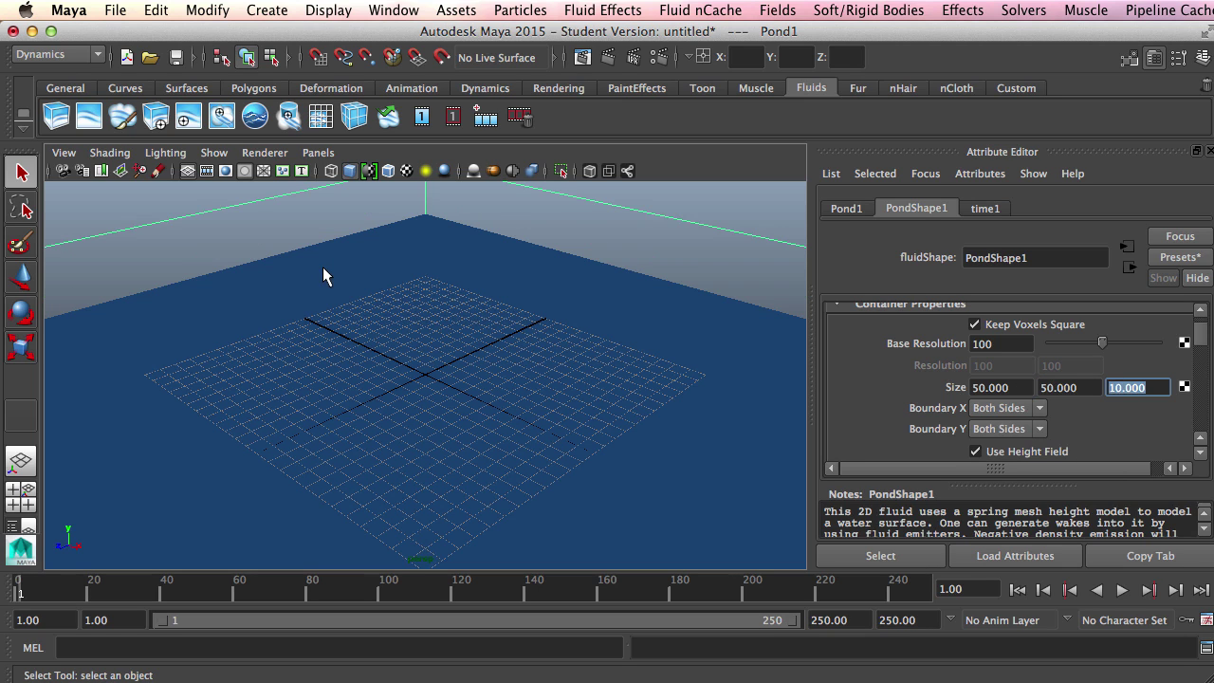
left_click_drag(346, 293, 331, 266, "alt")
mouse_move(443, 422)
left_mouse_down("alt")
mouse_move(433, 393)
mouse_move(433, 433)
left_mouse_up("alt")
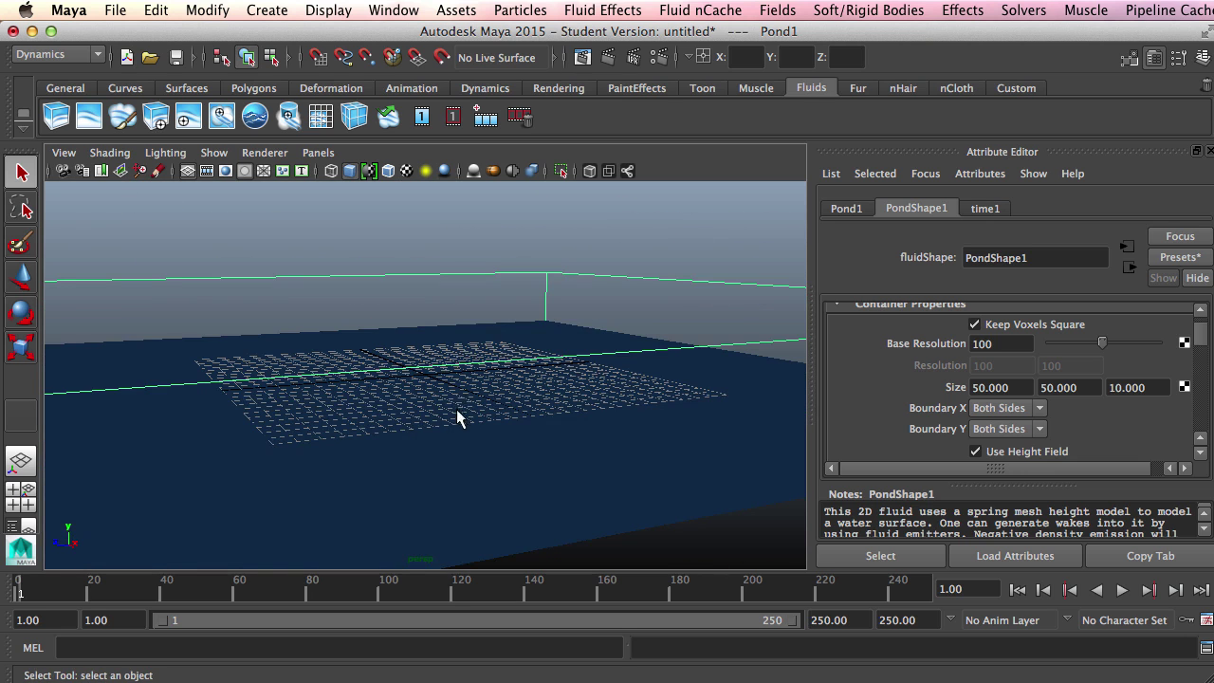
left_click_drag(466, 363, 420, 433, "alt")
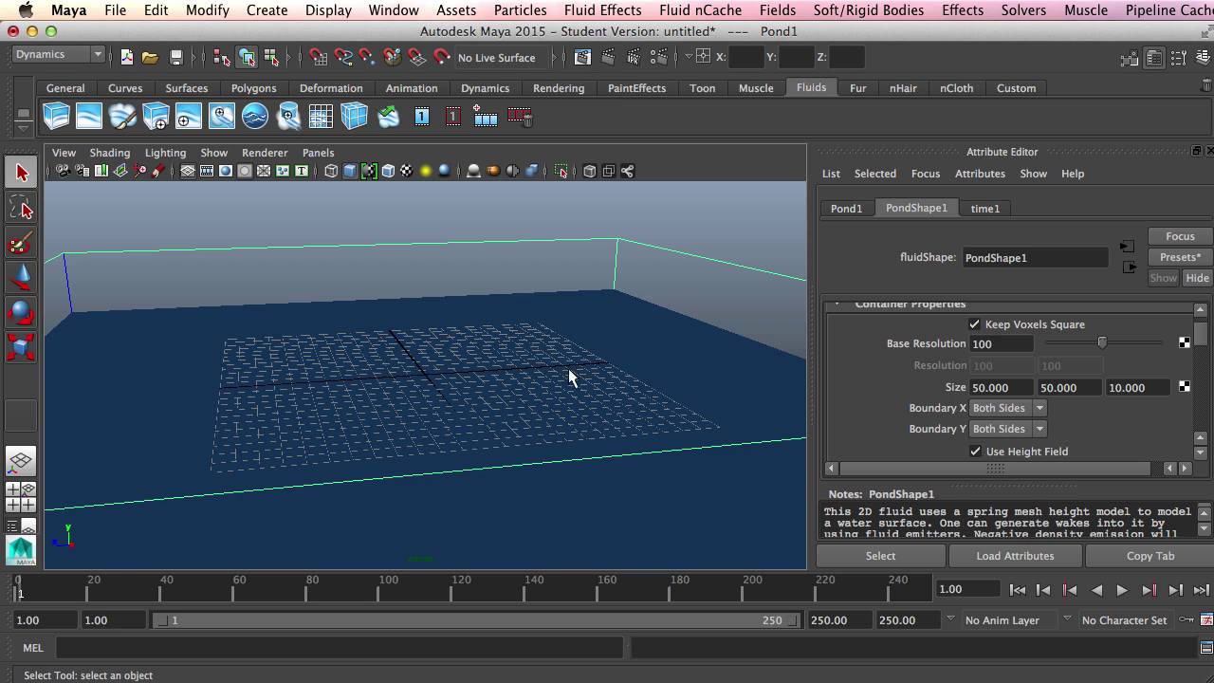
left_click_drag(593, 285, 596, 327, "alt")
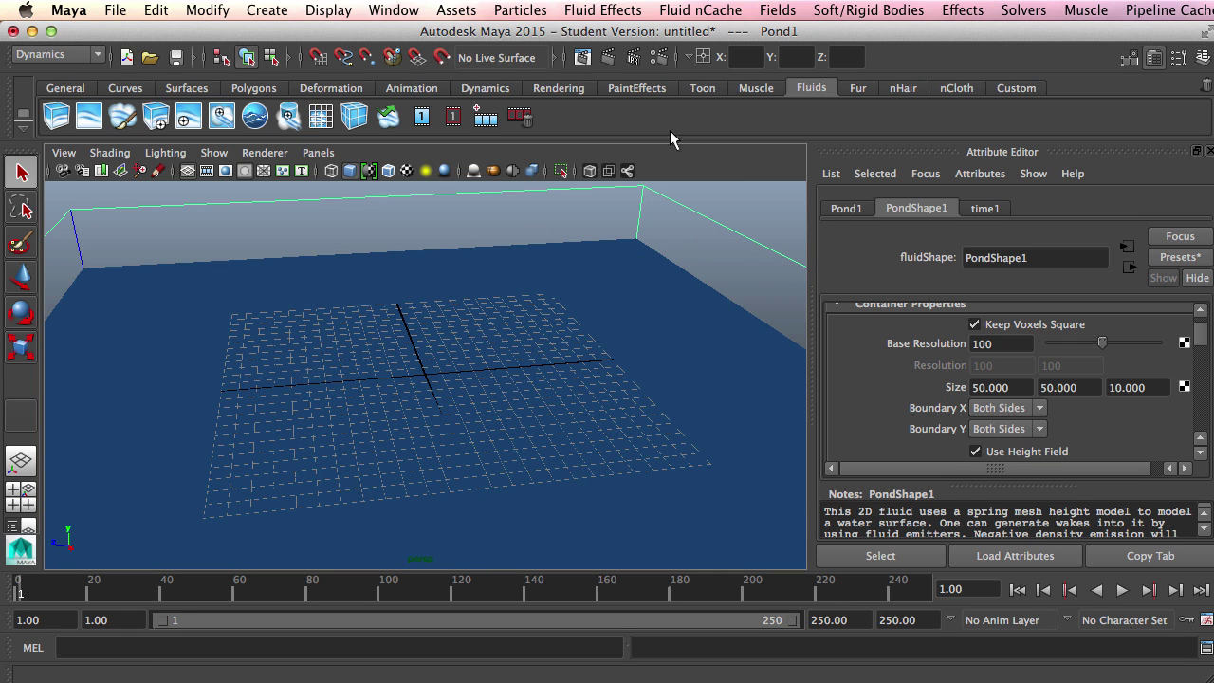
Play the pond simulation before any emitter is added and rewind it to the first frame
left_click_drag(344, 258, 460, 307, "alt")
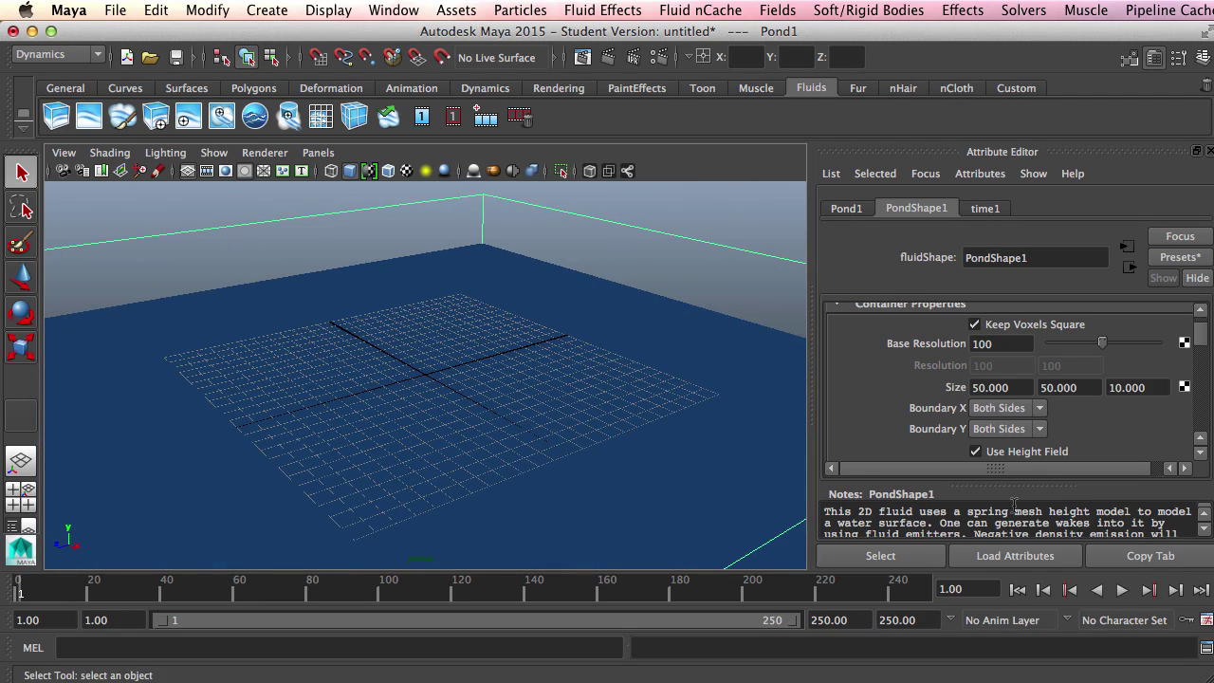
left_click(1128, 589)
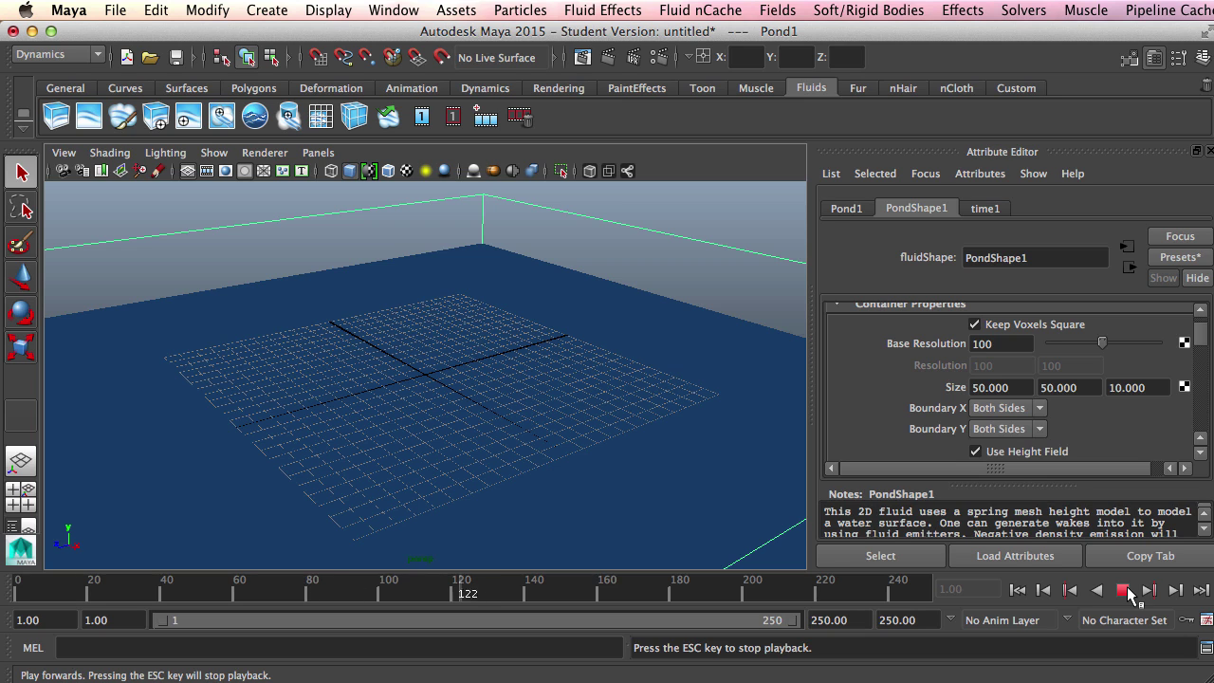
left_click(1127, 590)
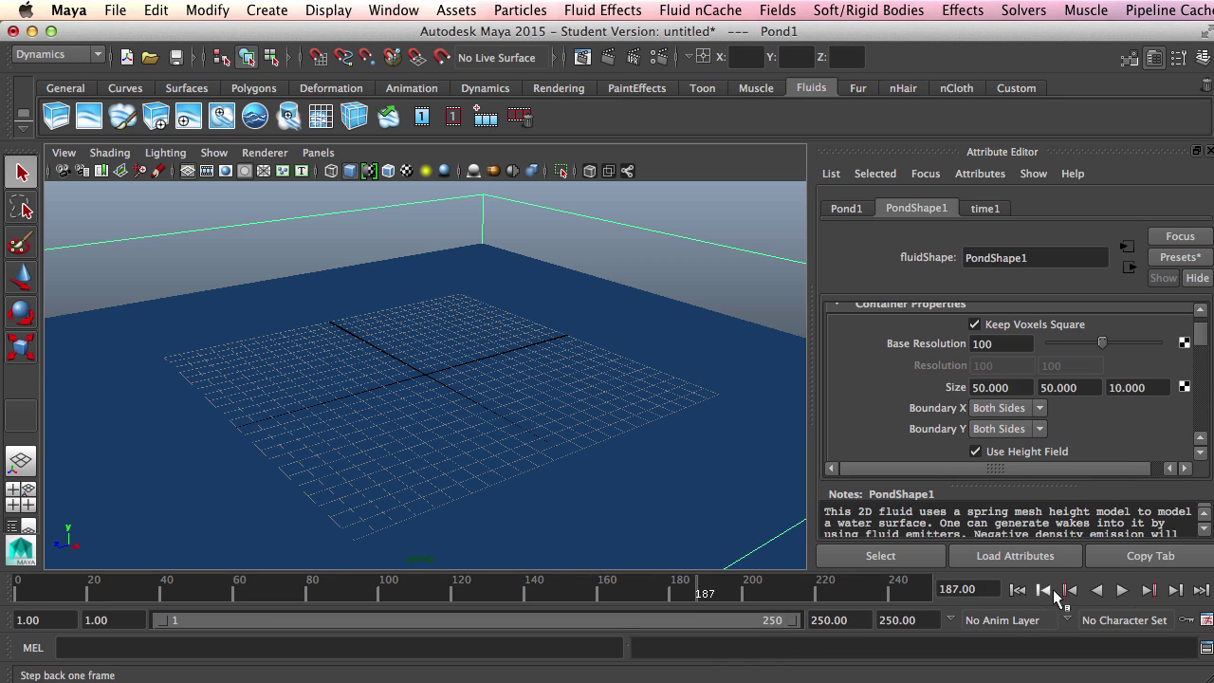
left_click(1020, 590)
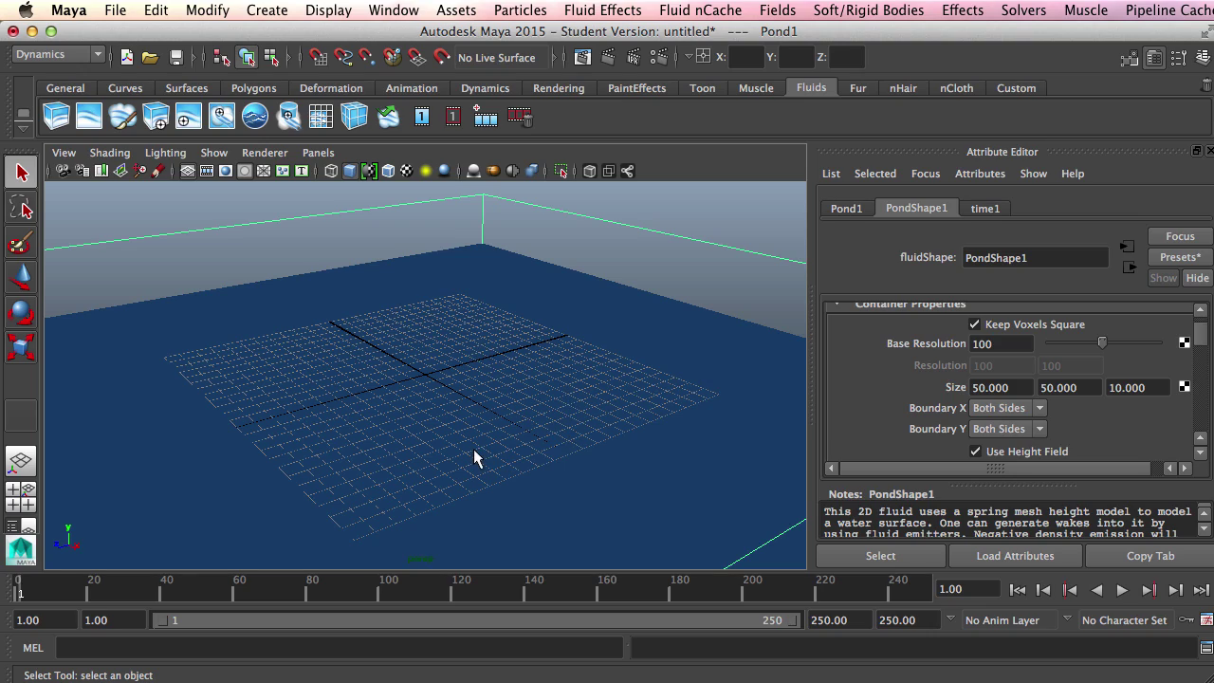
Add a wake emitter to the pond with Create Wake and play the simulation to preview its ripples
left_click_drag(474, 449, 465, 448, "alt")
left_click_drag(427, 433, 468, 453, "alt")
left_click(603, 9)
mouse_move(727, 197)
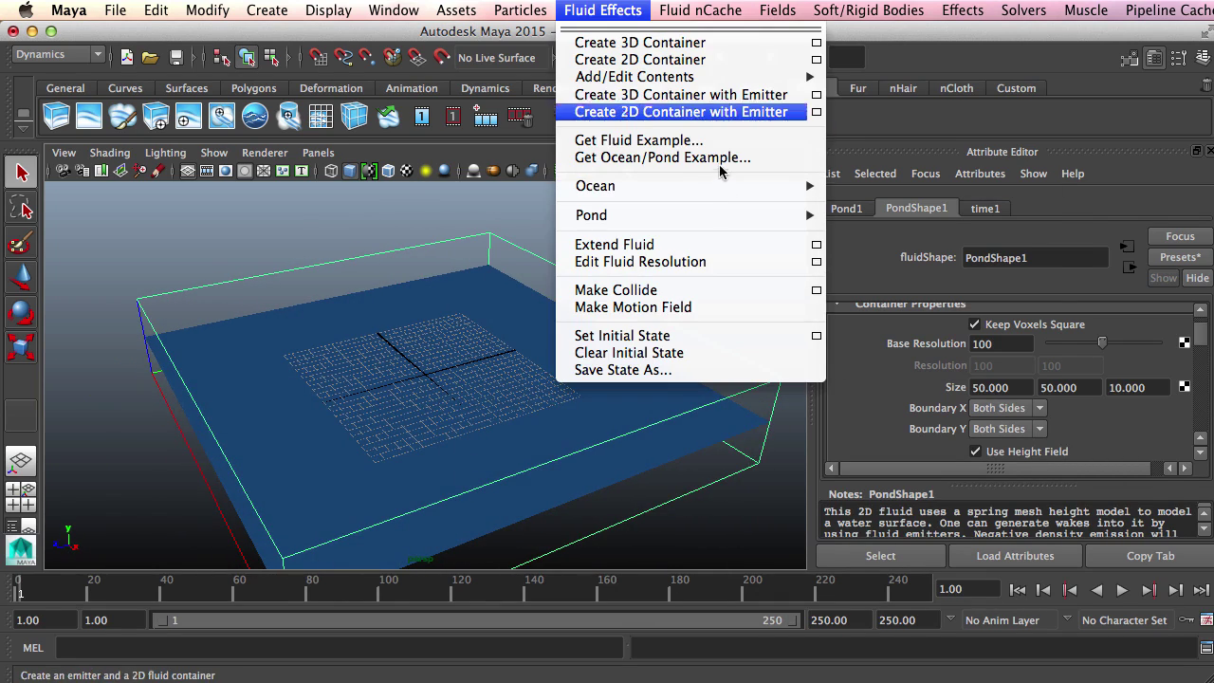
left_click(456, 198)
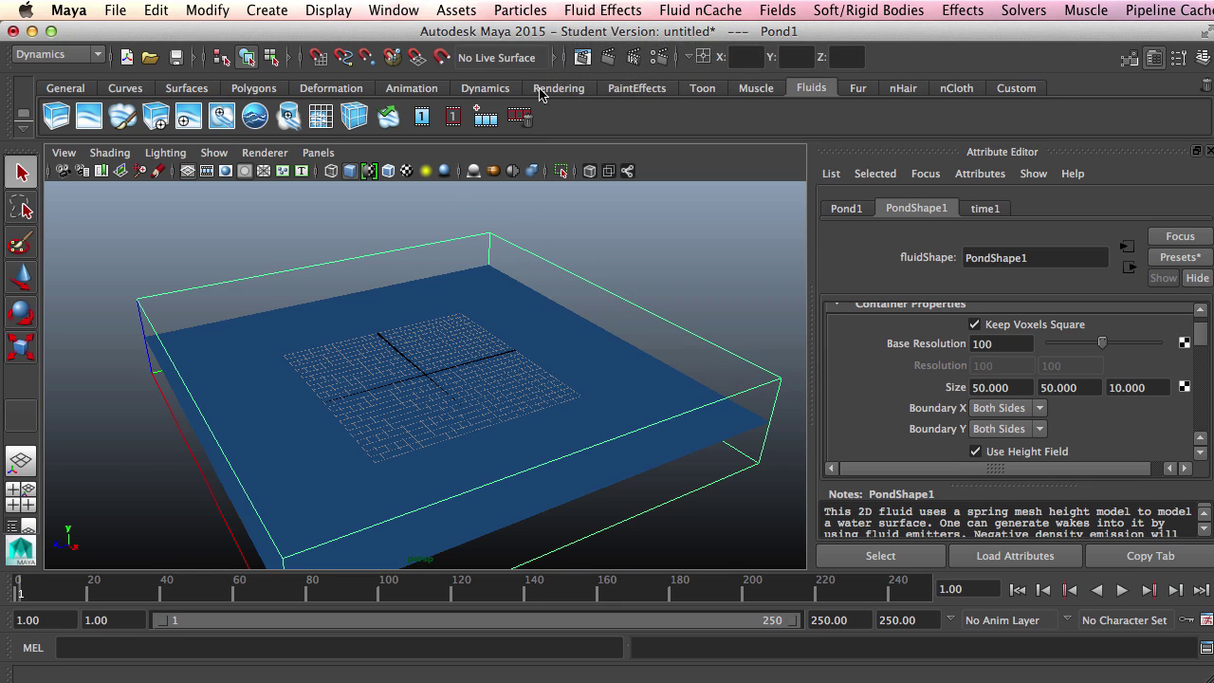
left_click(582, 11)
mouse_move(630, 215)
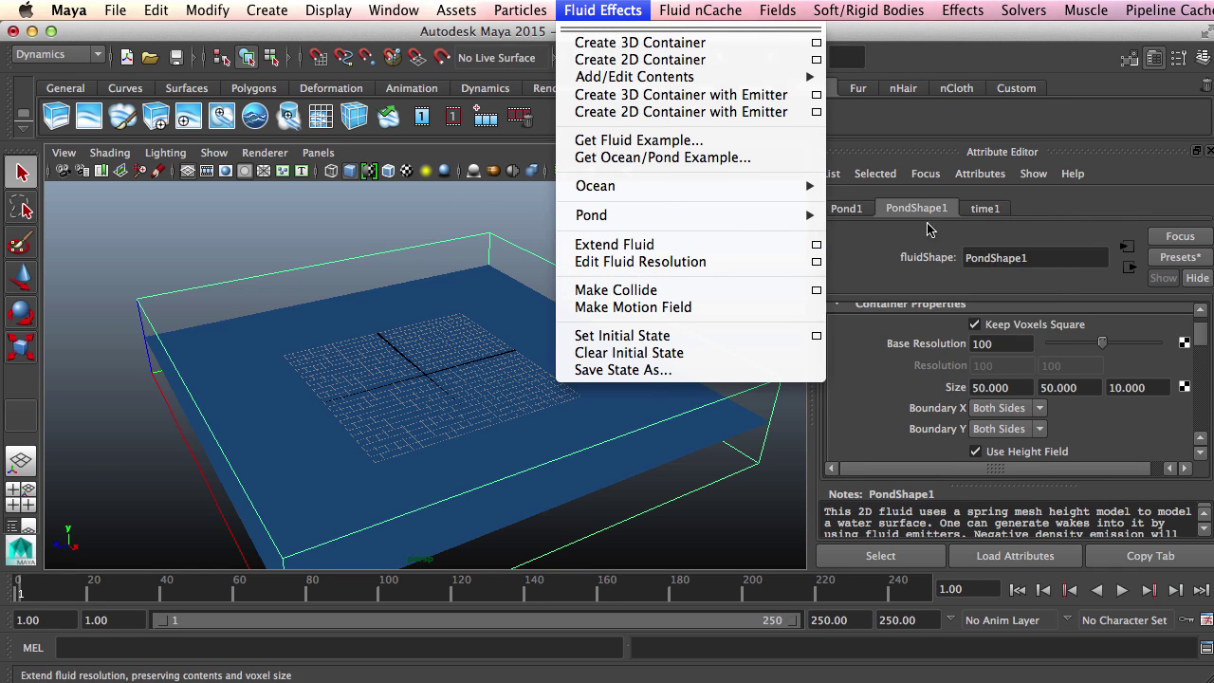
mouse_move(755, 213)
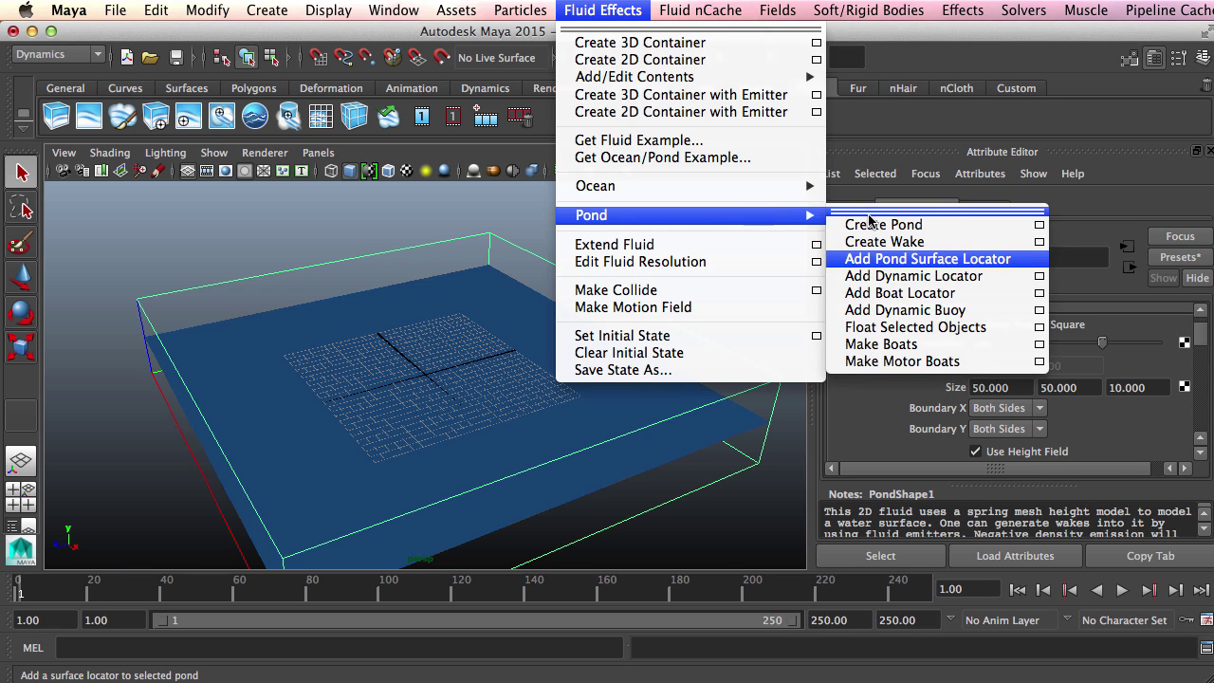
left_click(923, 243)
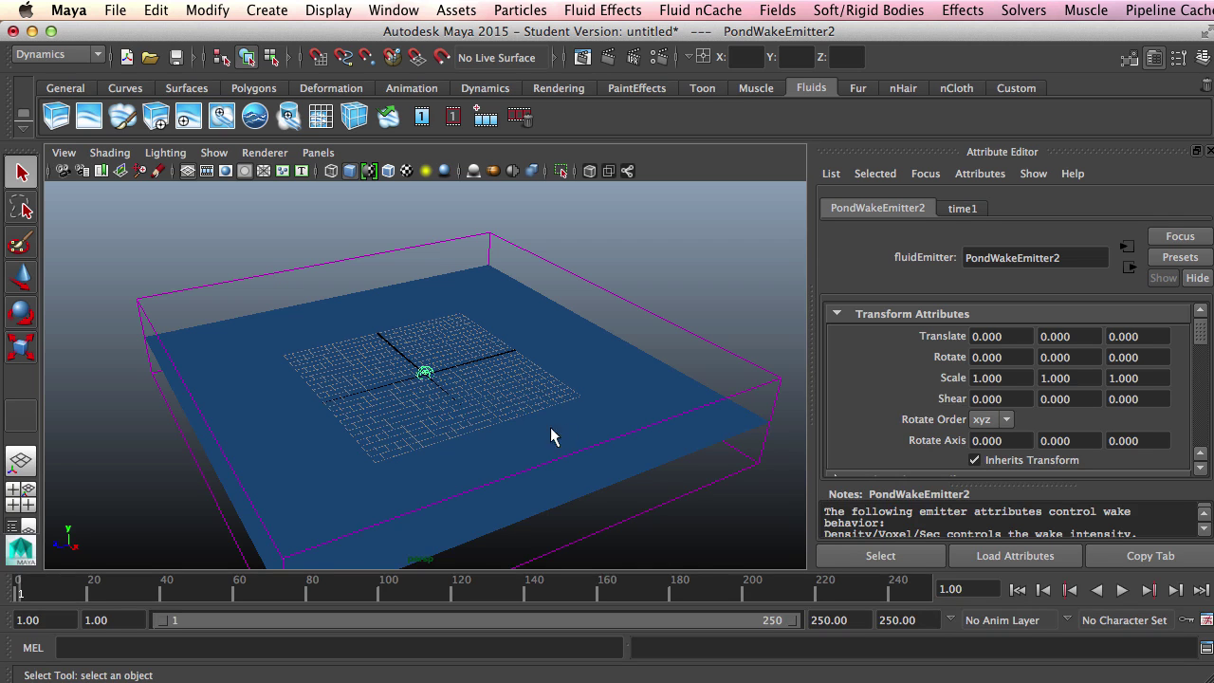
left_click(1122, 589)
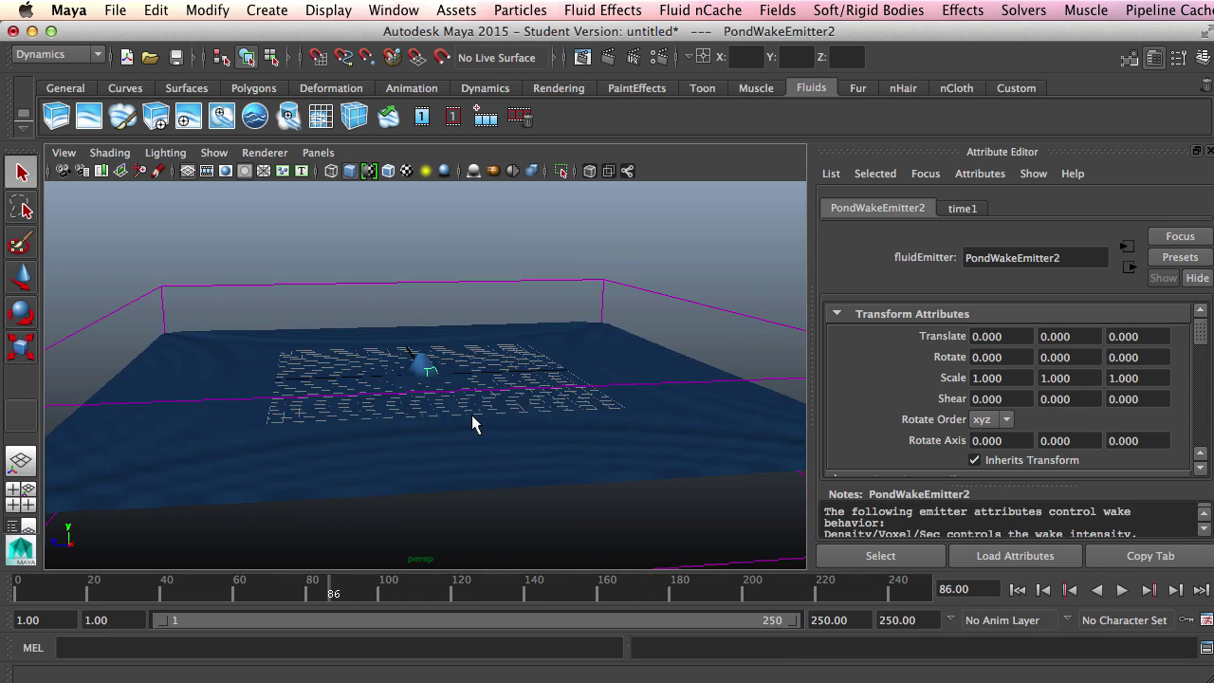
Raise the wake emitter straight up above the pond surface to a Translate Y of about 13.674
left_click_drag(472, 414, 347, 265, "alt")
left_click(25, 285)
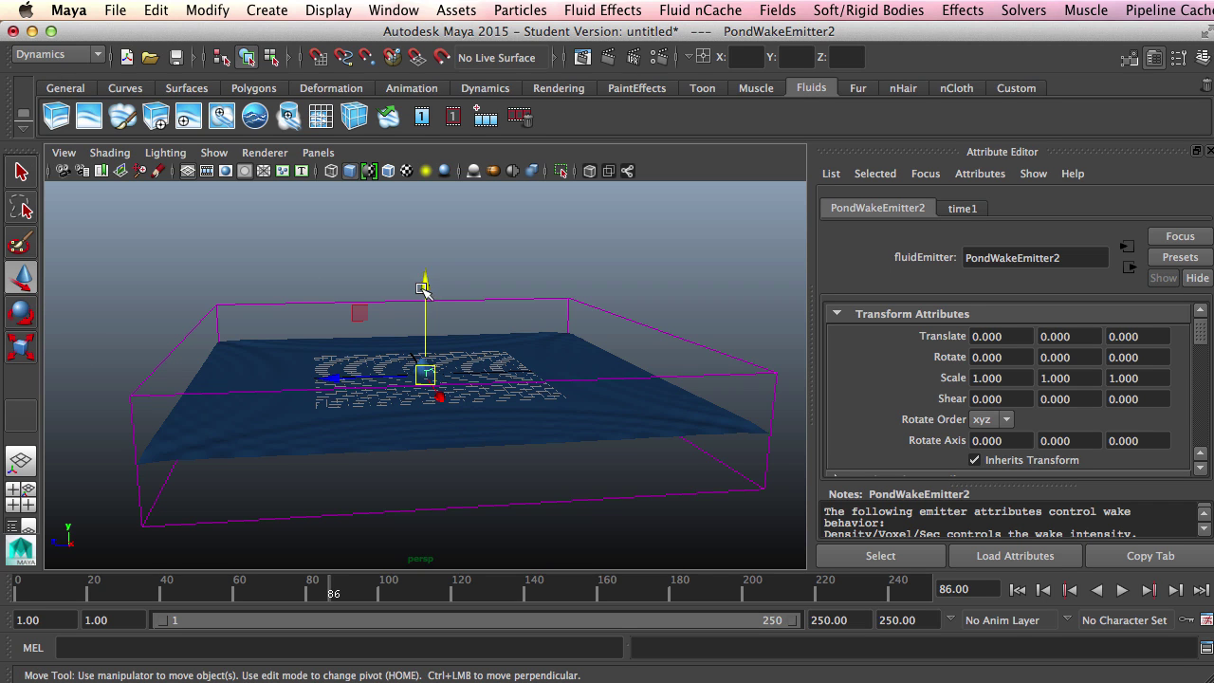
left_click_drag(423, 288, 423, 180)
left_click_drag(431, 337, 522, 375, "alt")
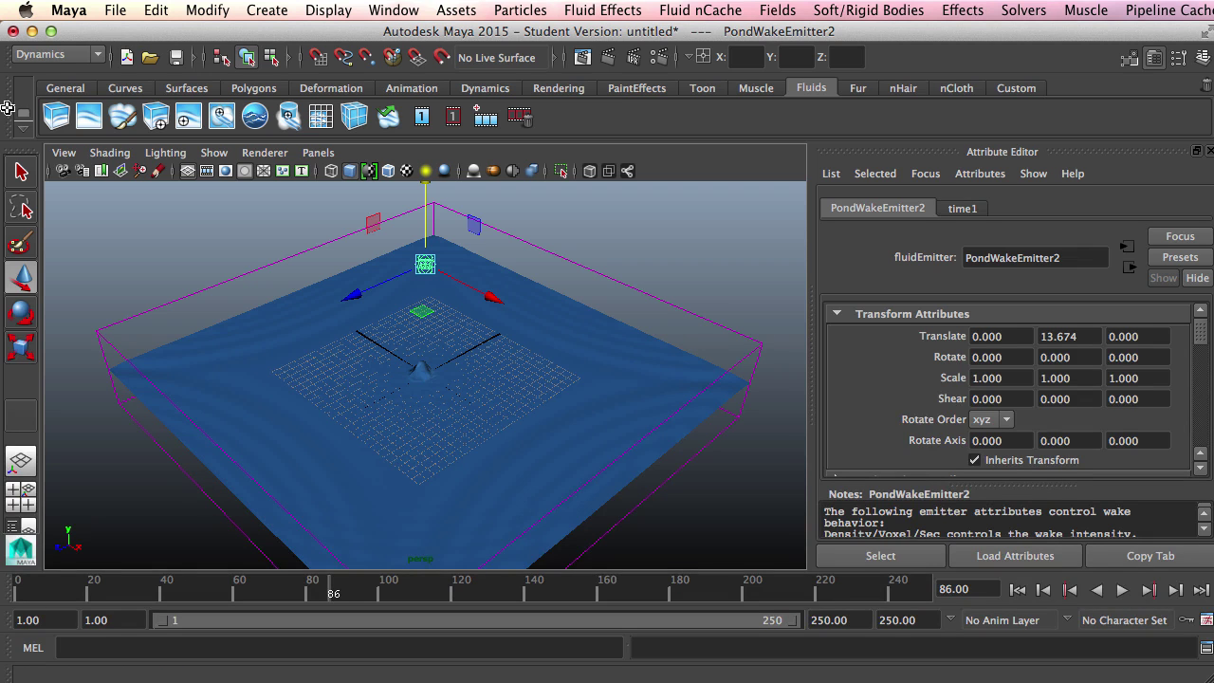
left_click(55, 57)
left_click(59, 70)
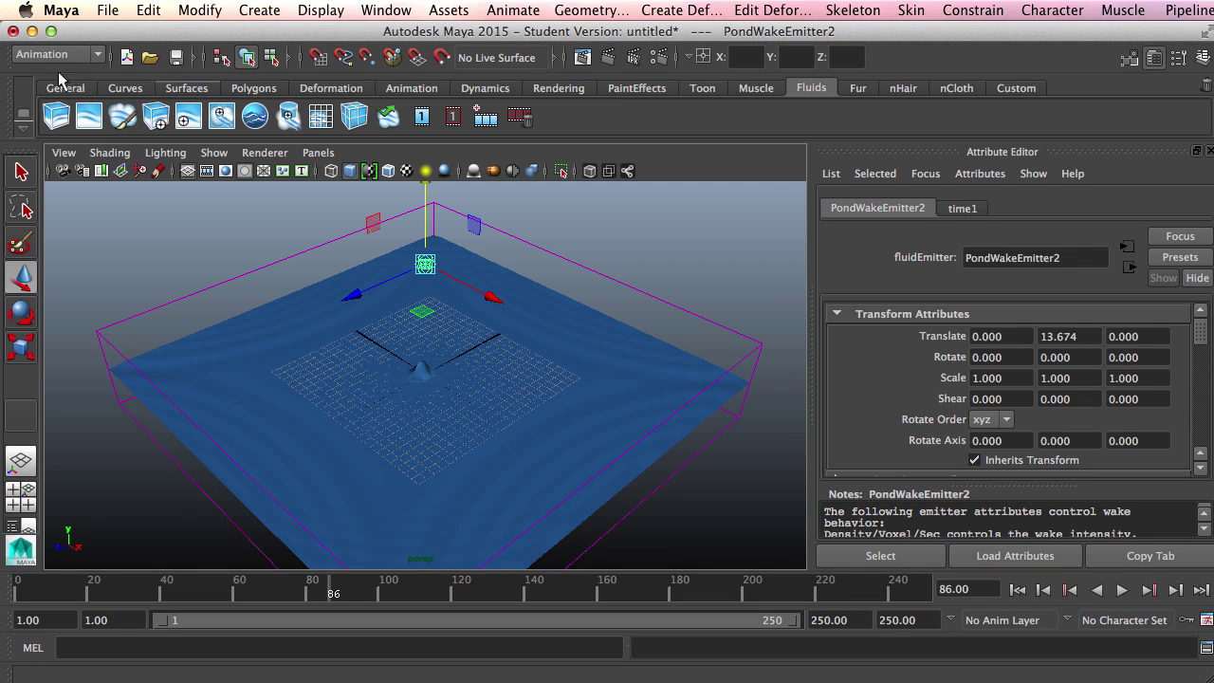
left_click(513, 10)
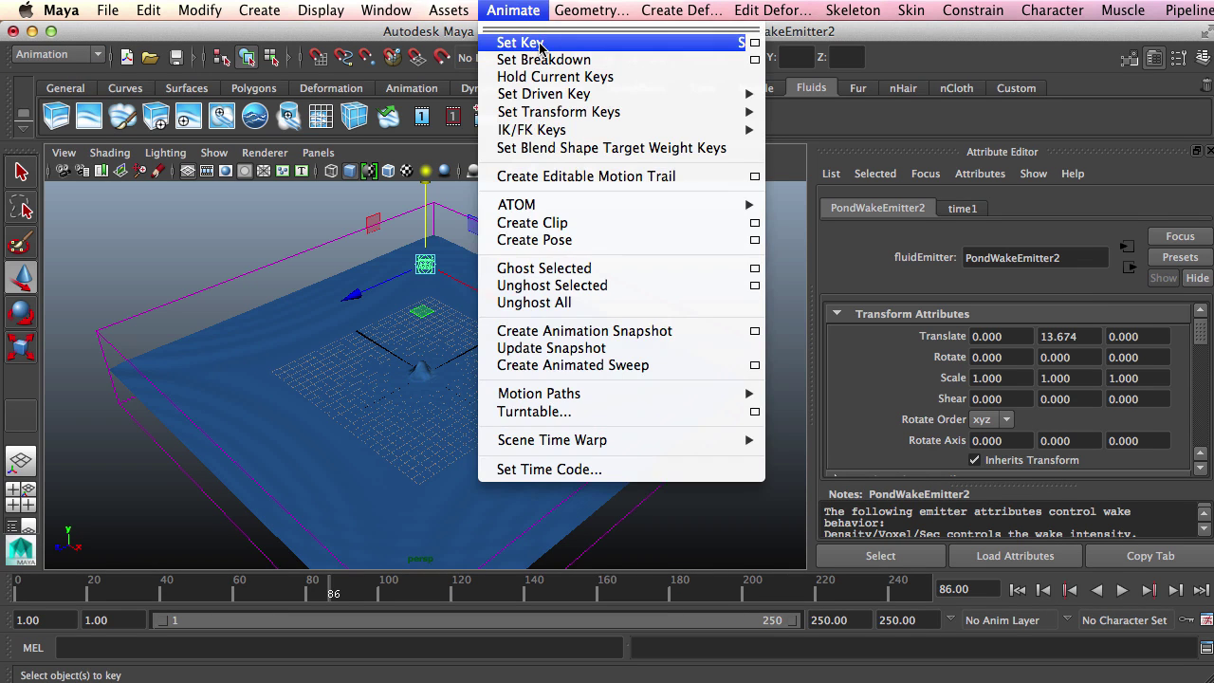
left_click(95, 59)
left_click(95, 55)
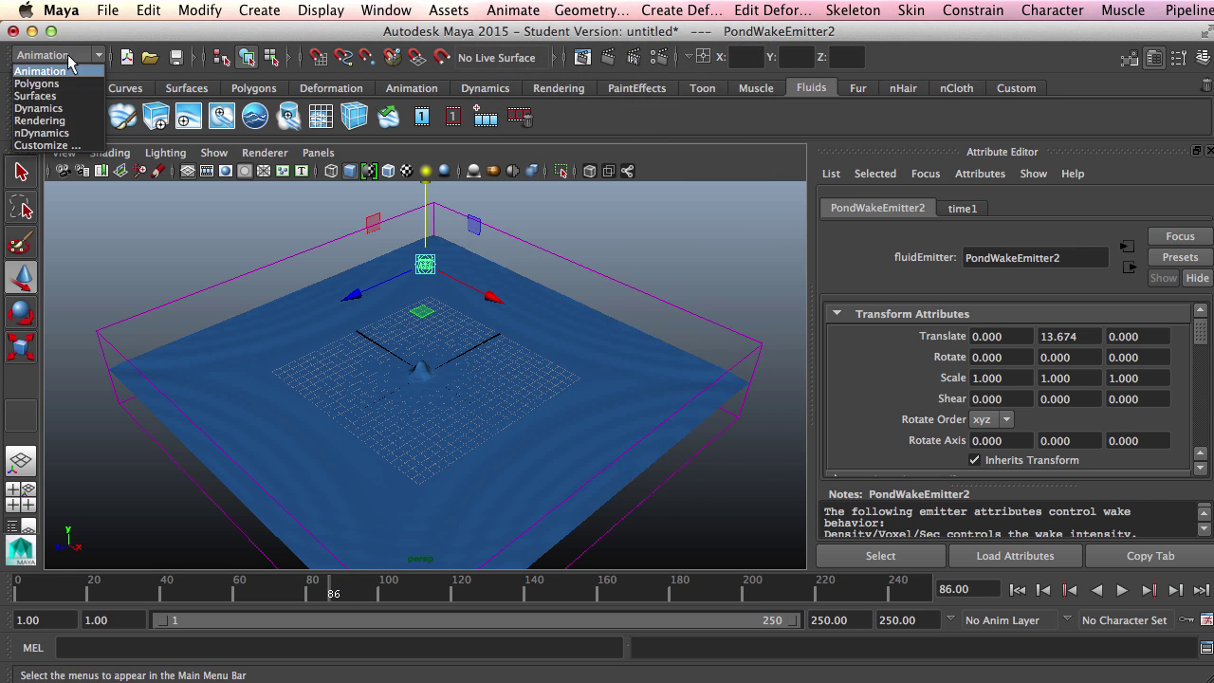
left_click(64, 108)
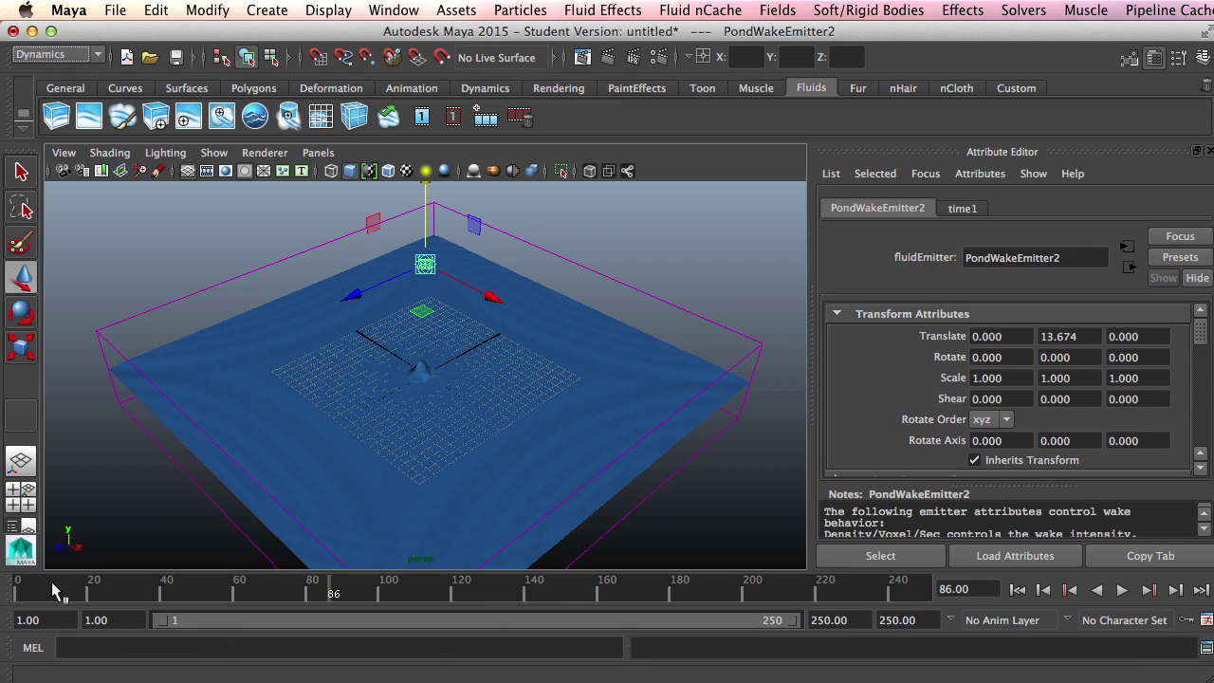
Set the current time to frame 0
double_click(19, 593)
left_click(19, 593)
left_click_drag(14, 595, 86, 592)
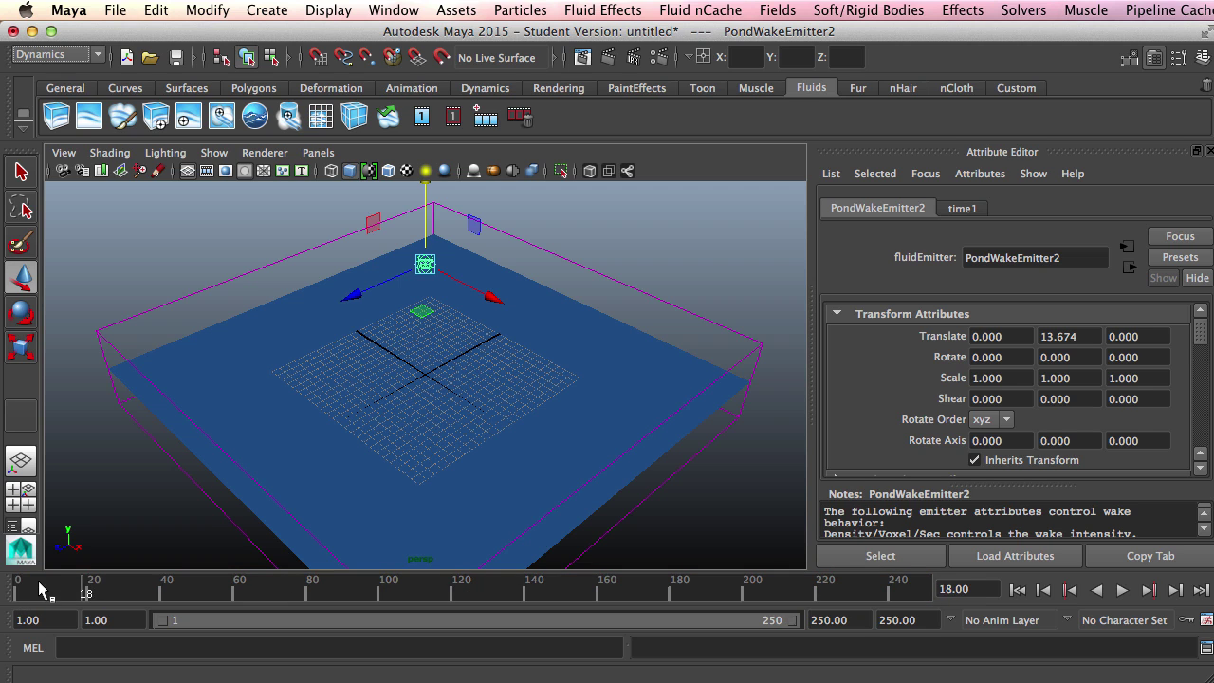
left_click(963, 589)
type("2")
key("Return")
type("0")
key("Return")
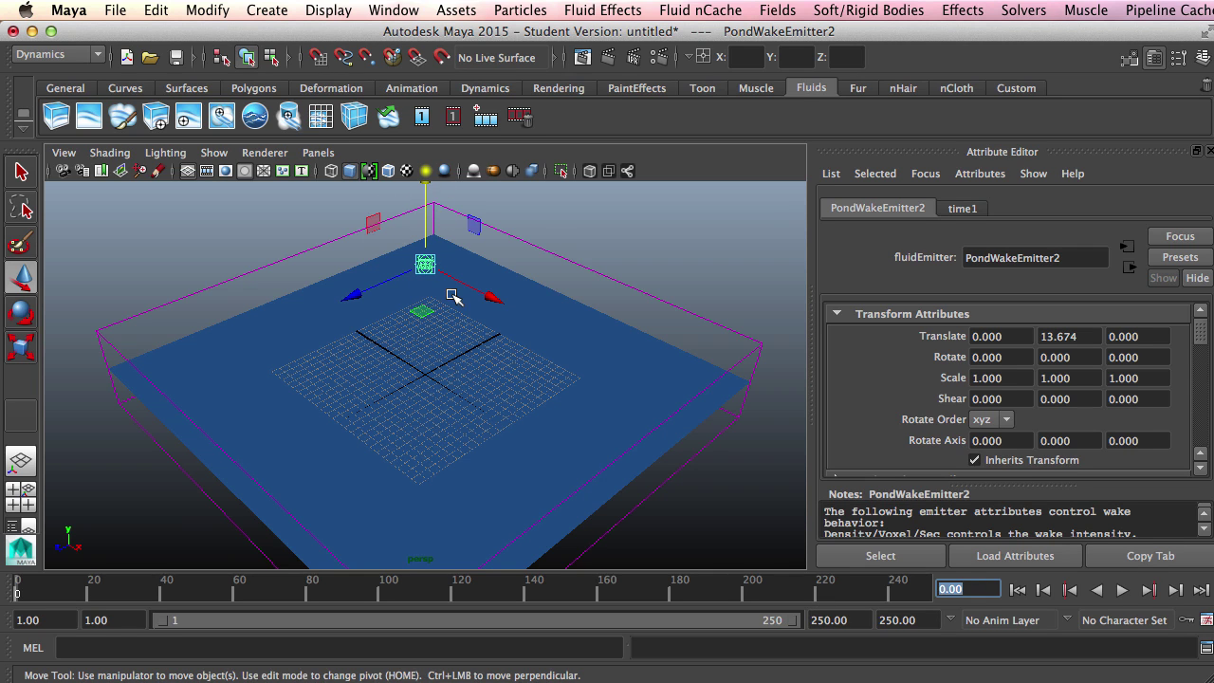
Move the wake emitter below the pond to a Translate Y of about -13.196 and keyframe its downward motion
left_click_drag(649, 272, 586, 225, "alt")
left_click_drag(434, 216, 426, 455)
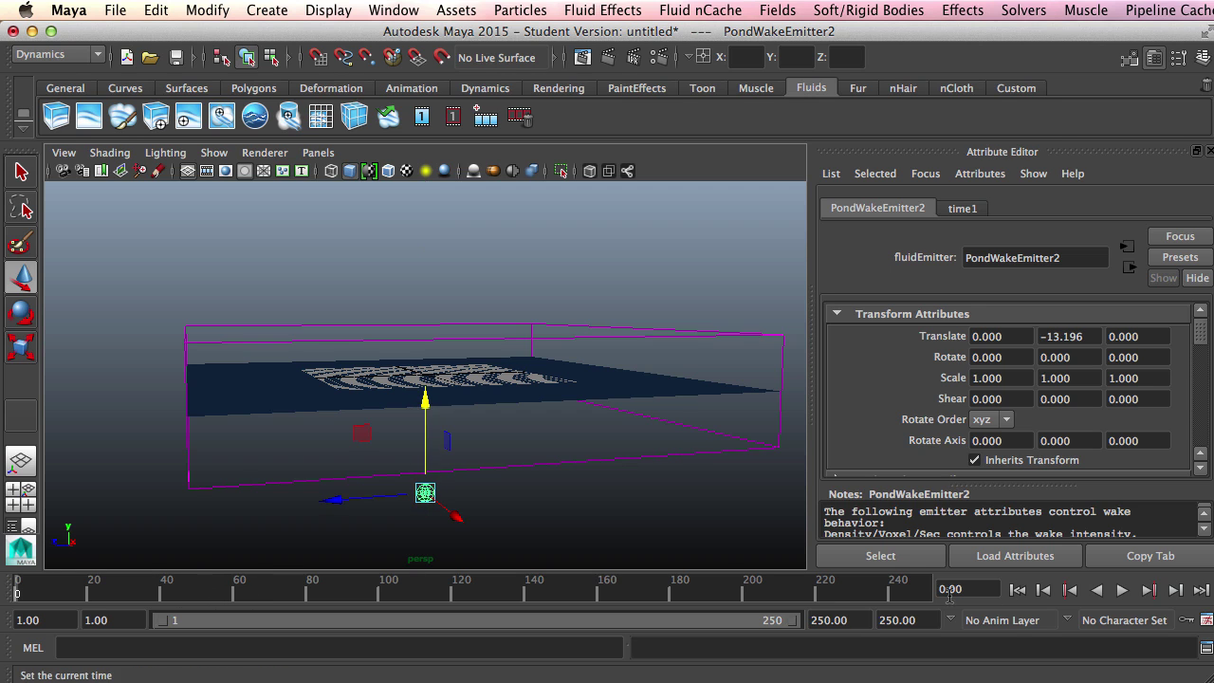
type("24")
key("Return")
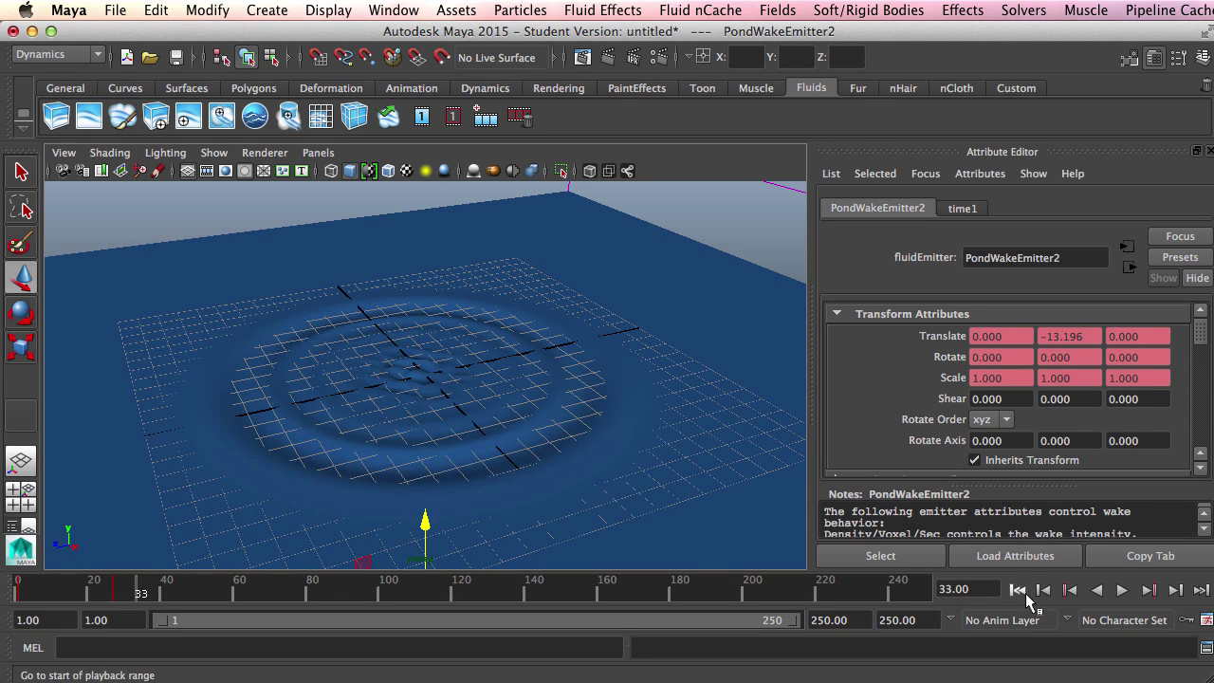
Replay the ripples from the start while trying a pond Base Resolution of 200, and settle on 113
left_click(1018, 590)
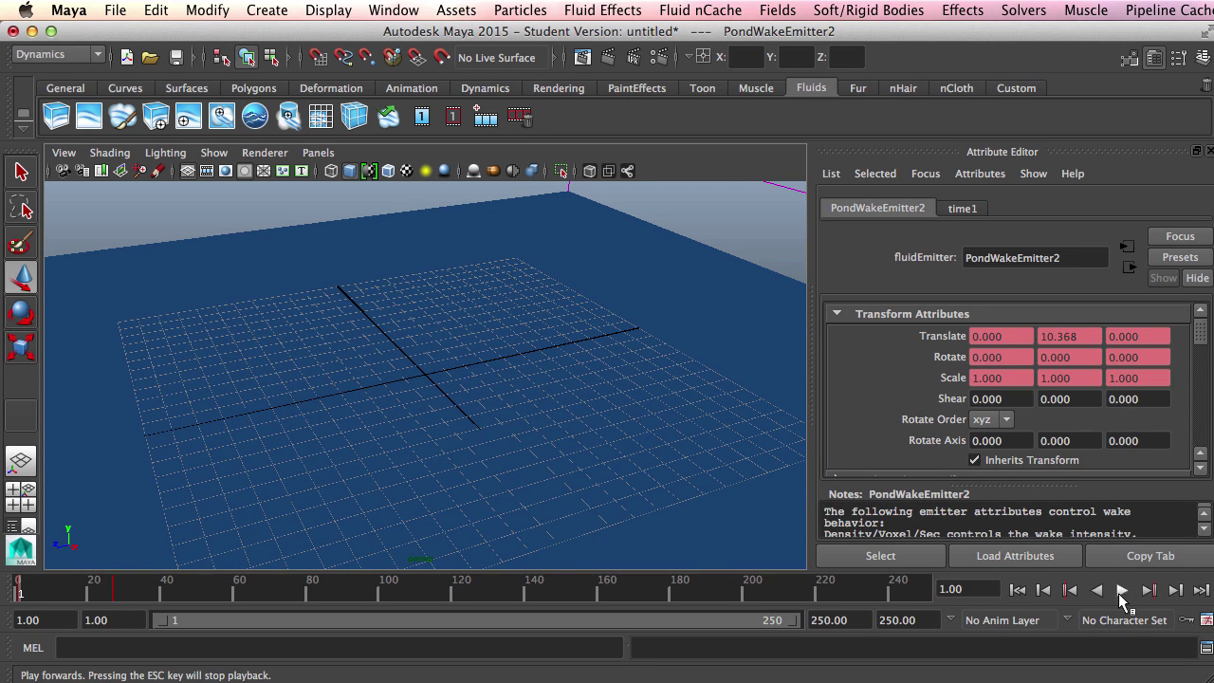
left_click(1120, 590)
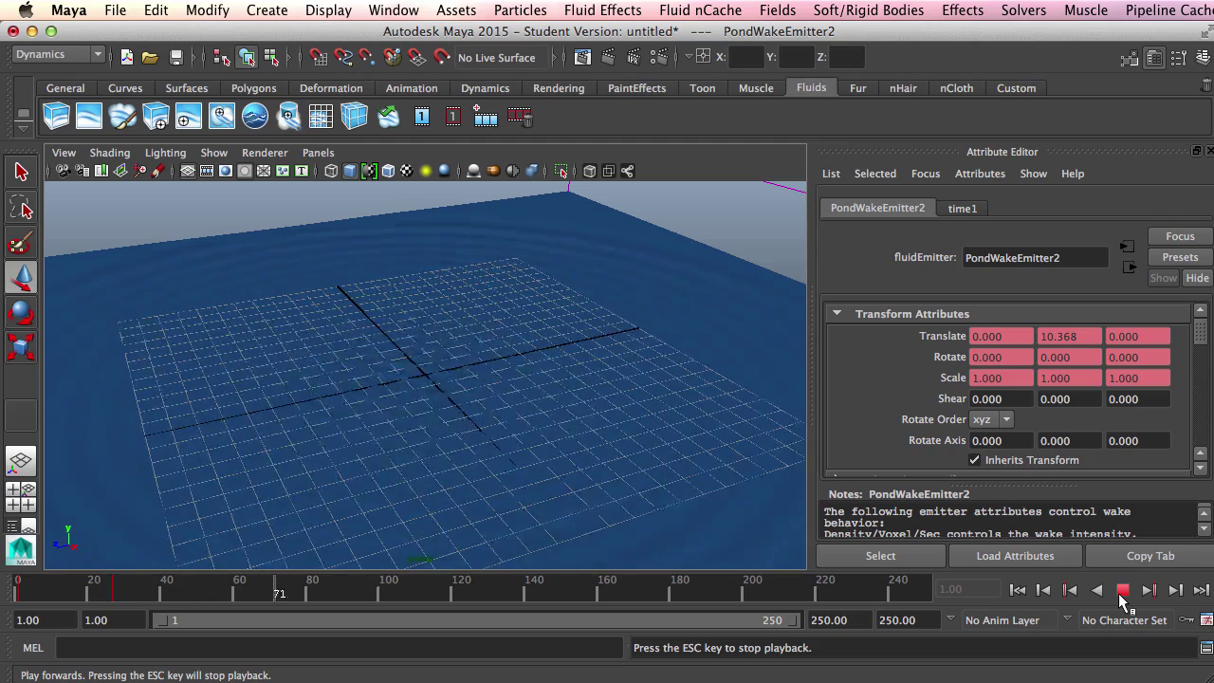
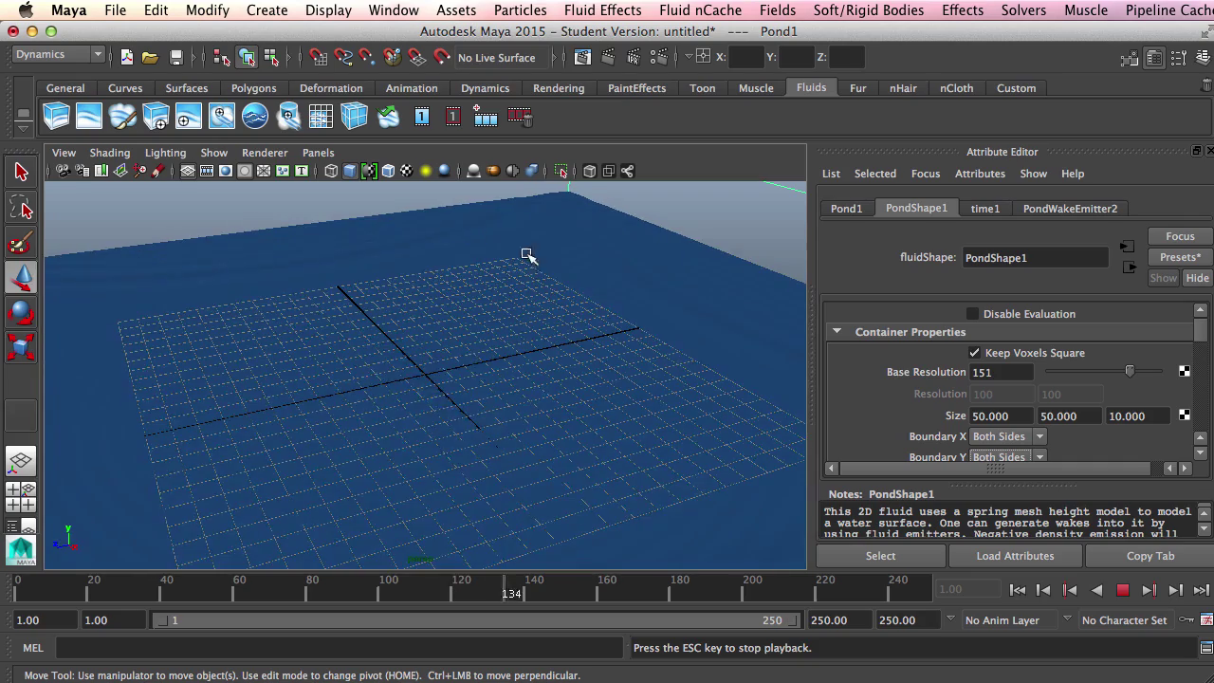
left_click_drag(1137, 376, 1182, 379)
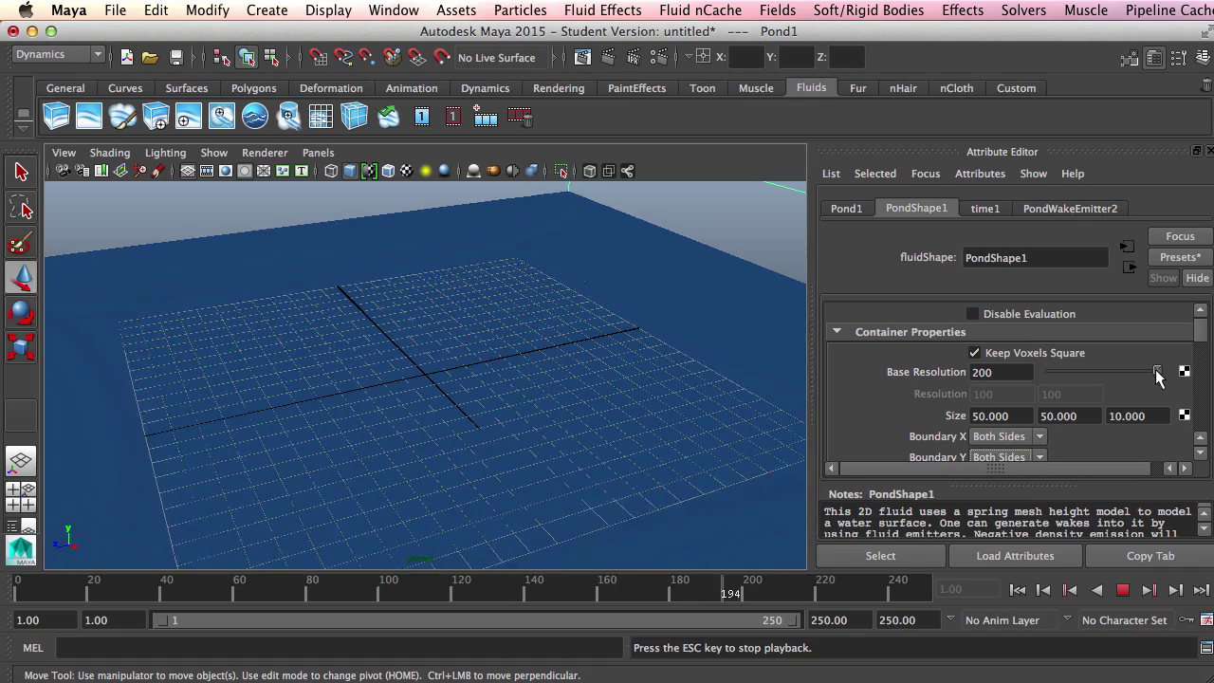
left_click_drag(1153, 371, 1111, 379)
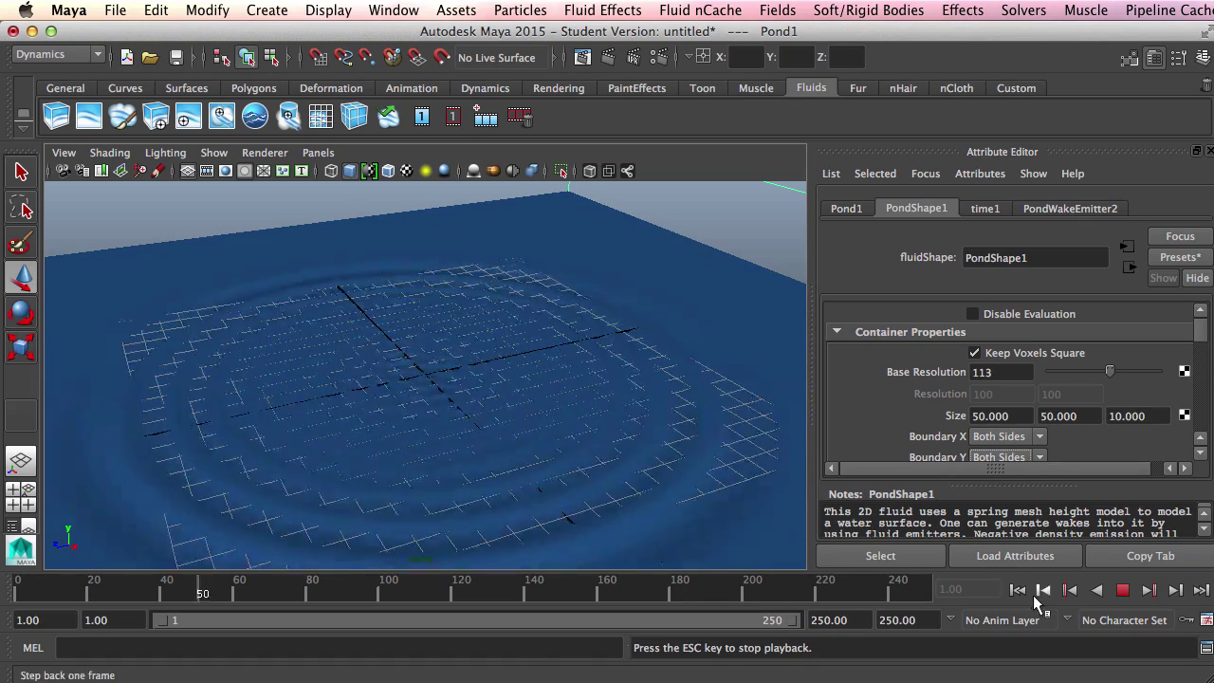
left_click(1124, 589)
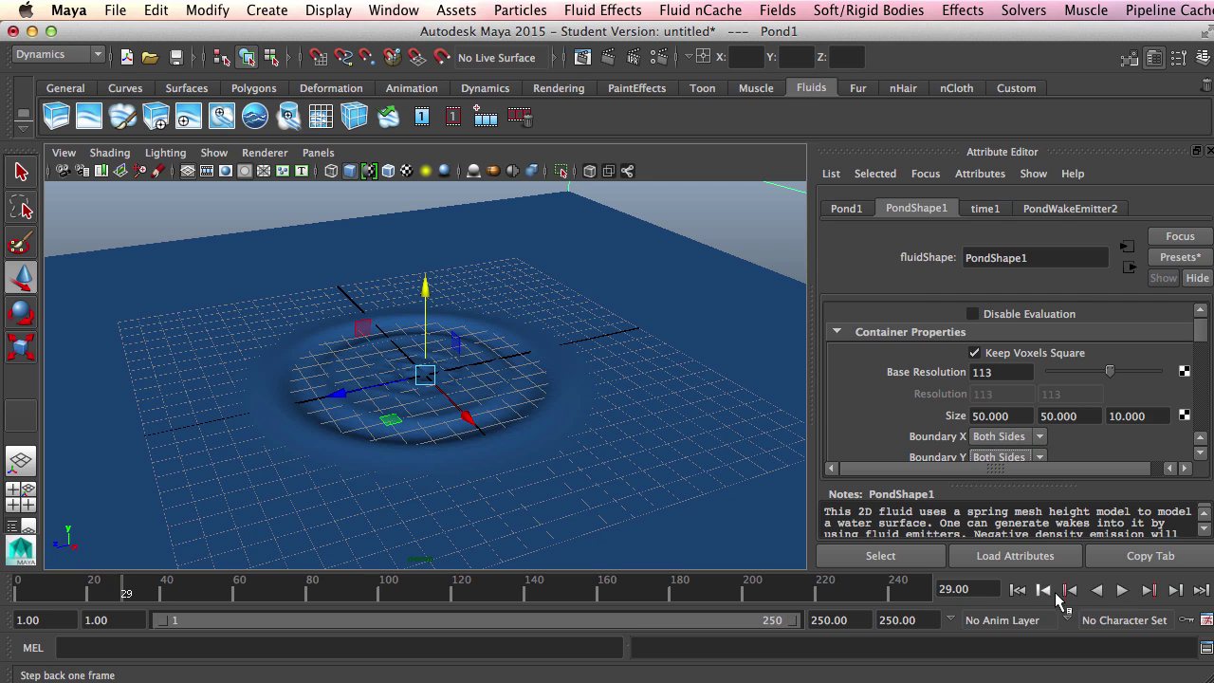
left_click(1016, 589)
Set the pond's Gravity to about 3.893 in its dynamic simulation settings, playing the ripples before and after the change
left_click_drag(1207, 368, 1207, 378)
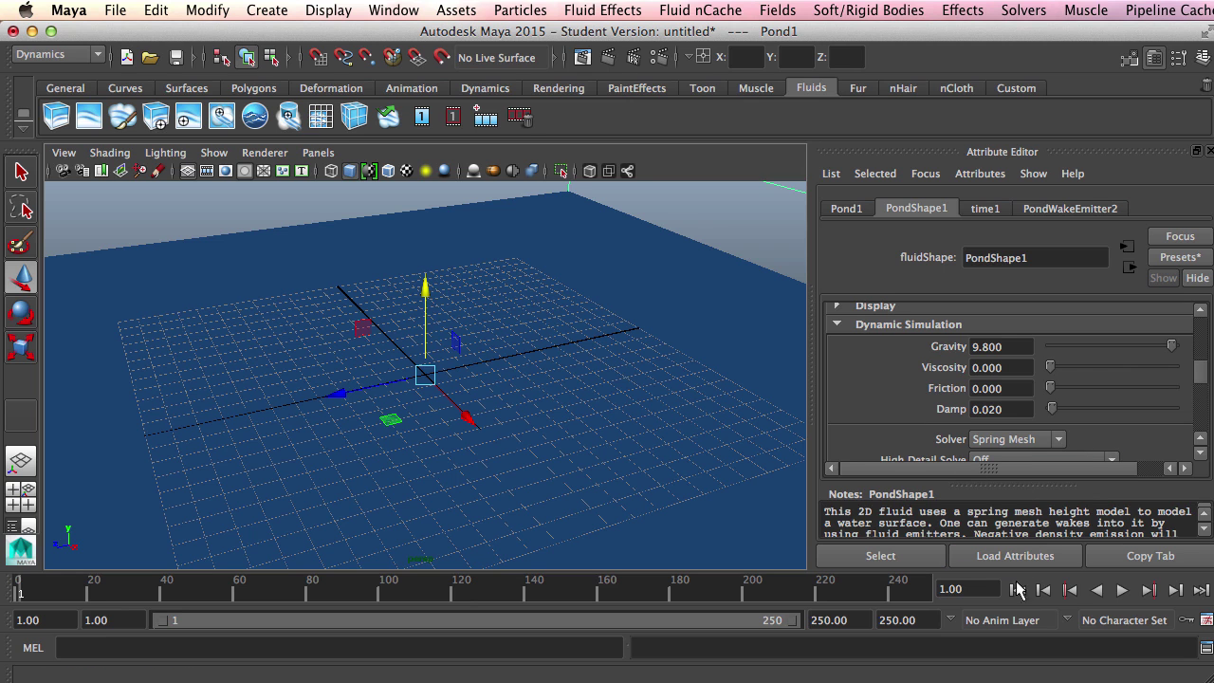
left_click(1122, 590)
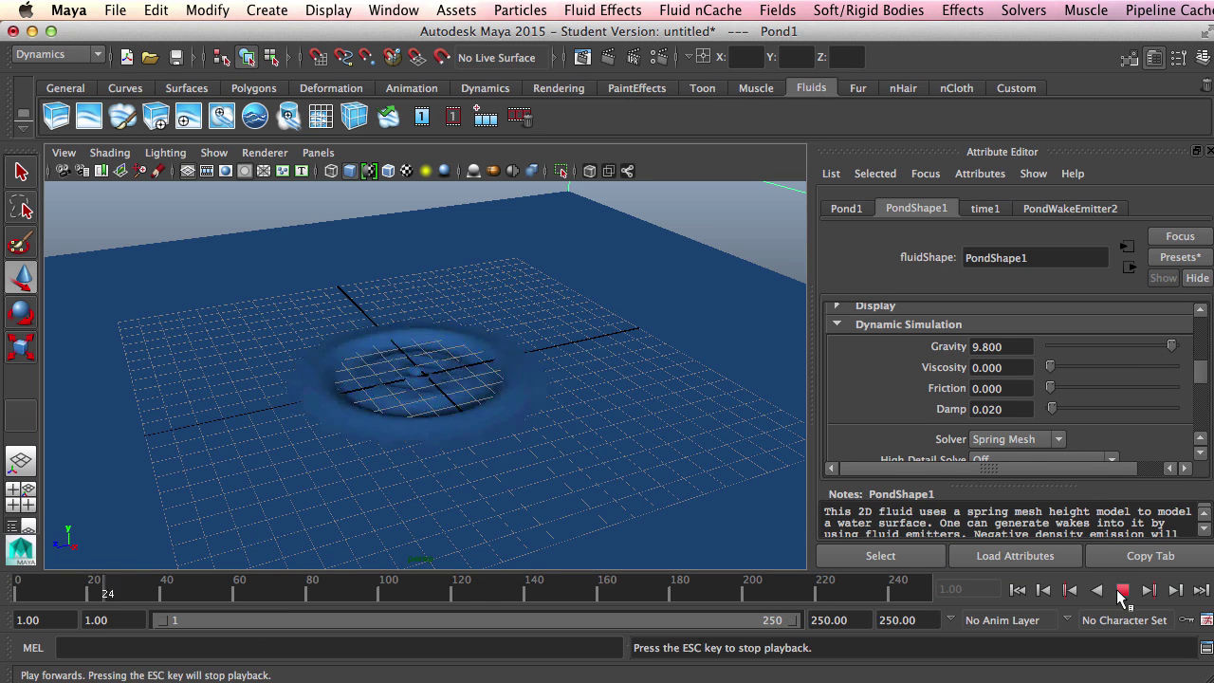
left_click(1122, 590)
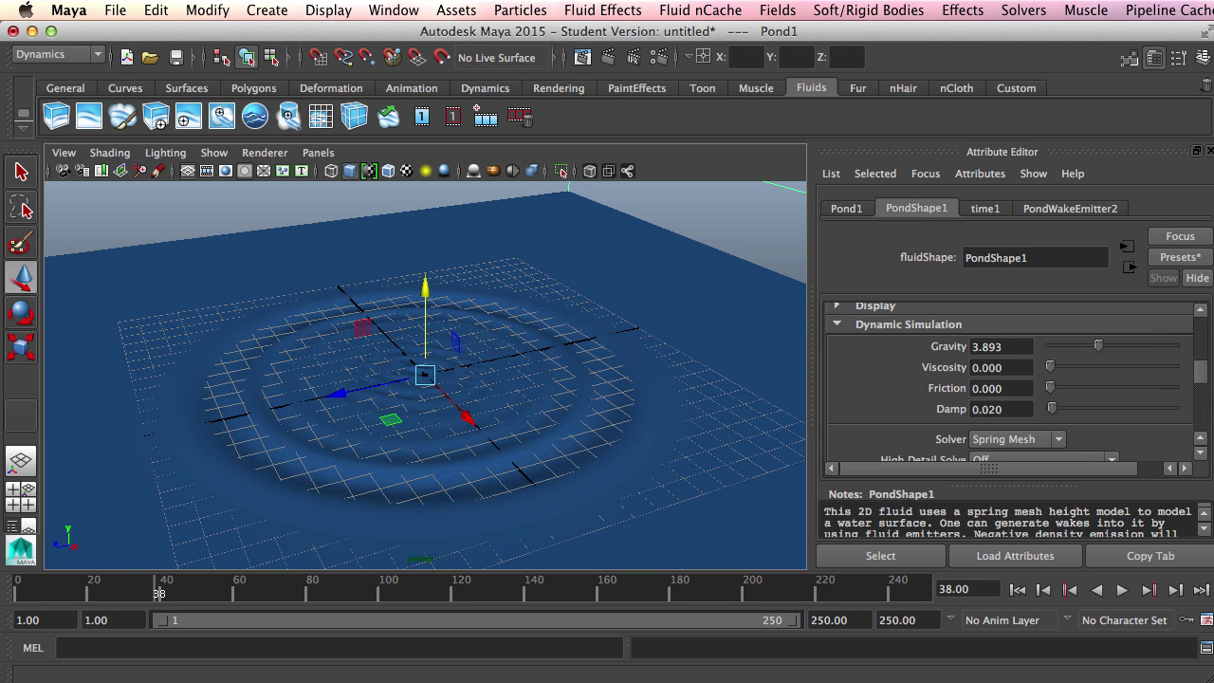
left_click(1016, 590)
left_click(1122, 590)
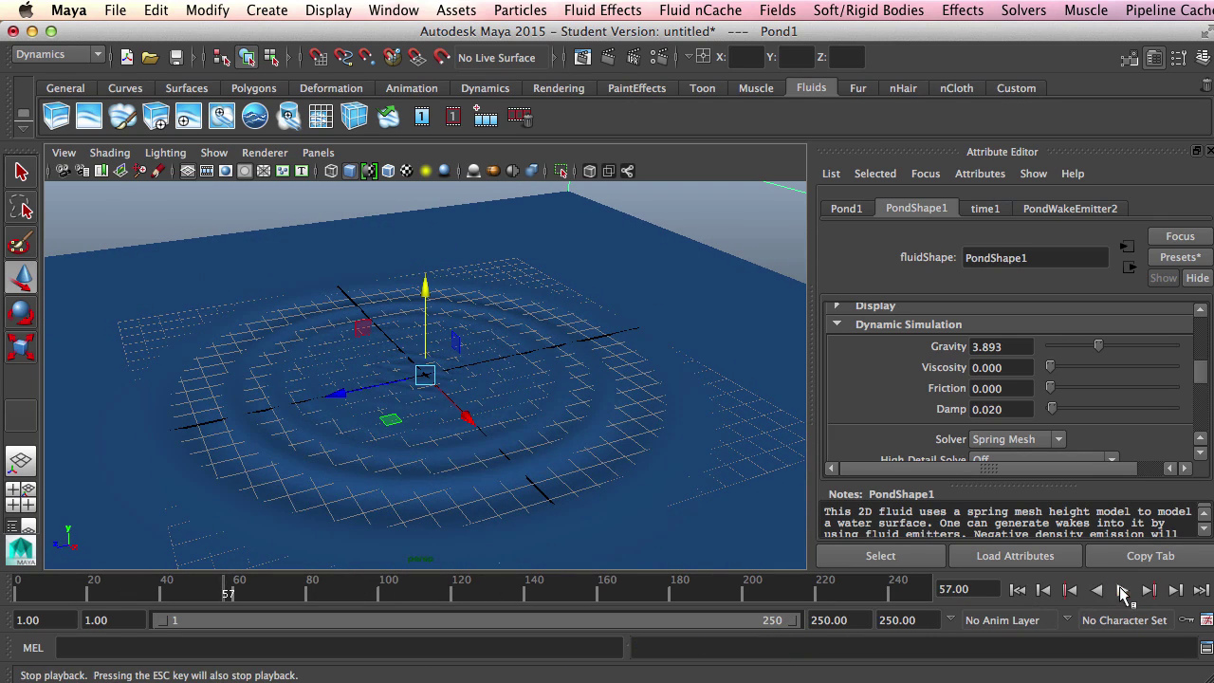
left_click(1122, 590)
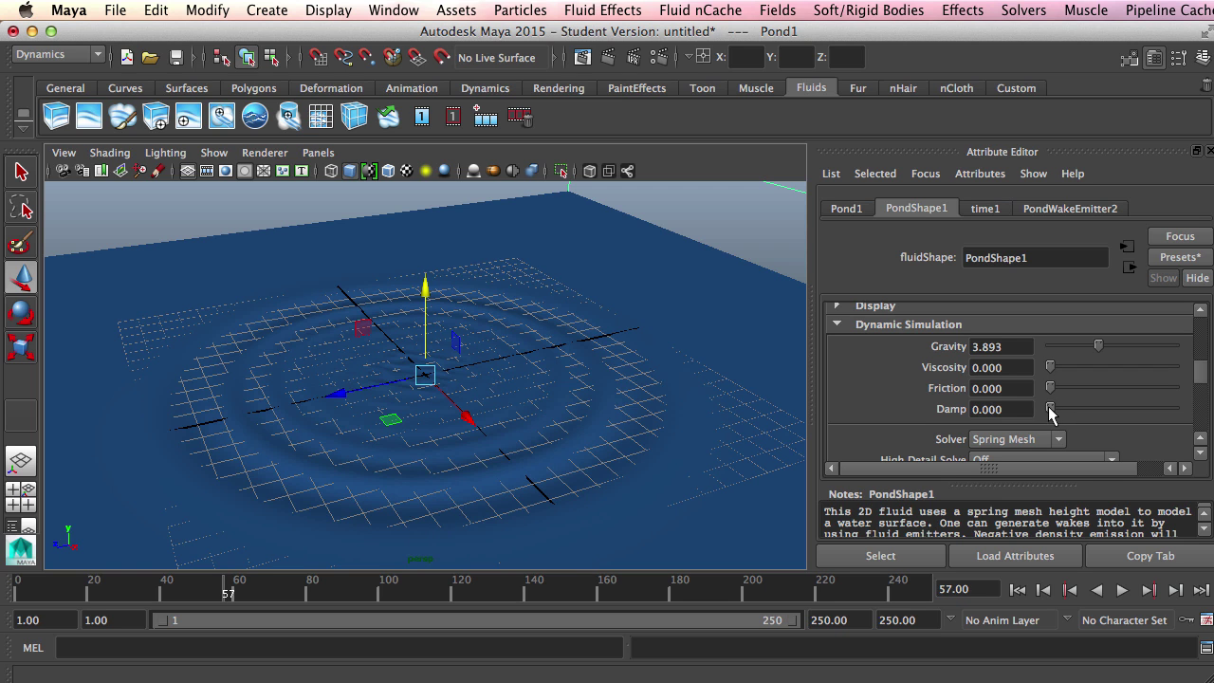
Set the pond's Damp to 0 and replay the simulation from the first frame
left_click(1017, 590)
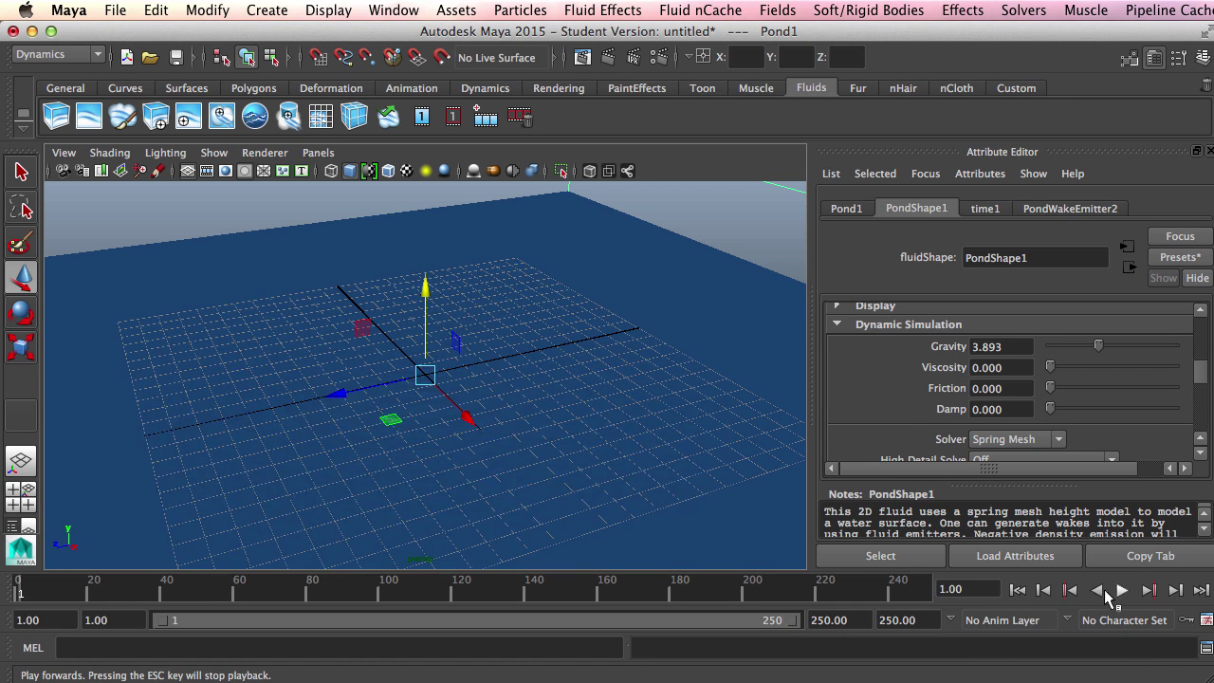
left_click(1121, 590)
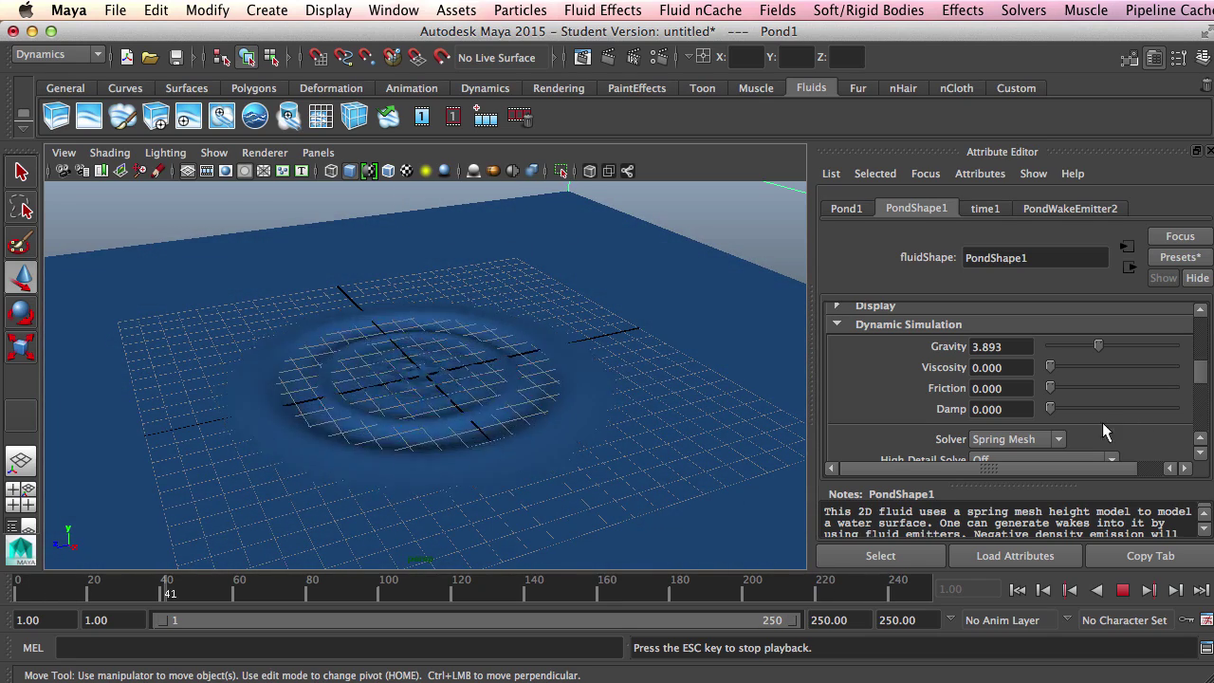
Set the pond's Damp to about 0.550, replay the simulation from the start and rewind it
left_click_drag(1050, 409, 1119, 414)
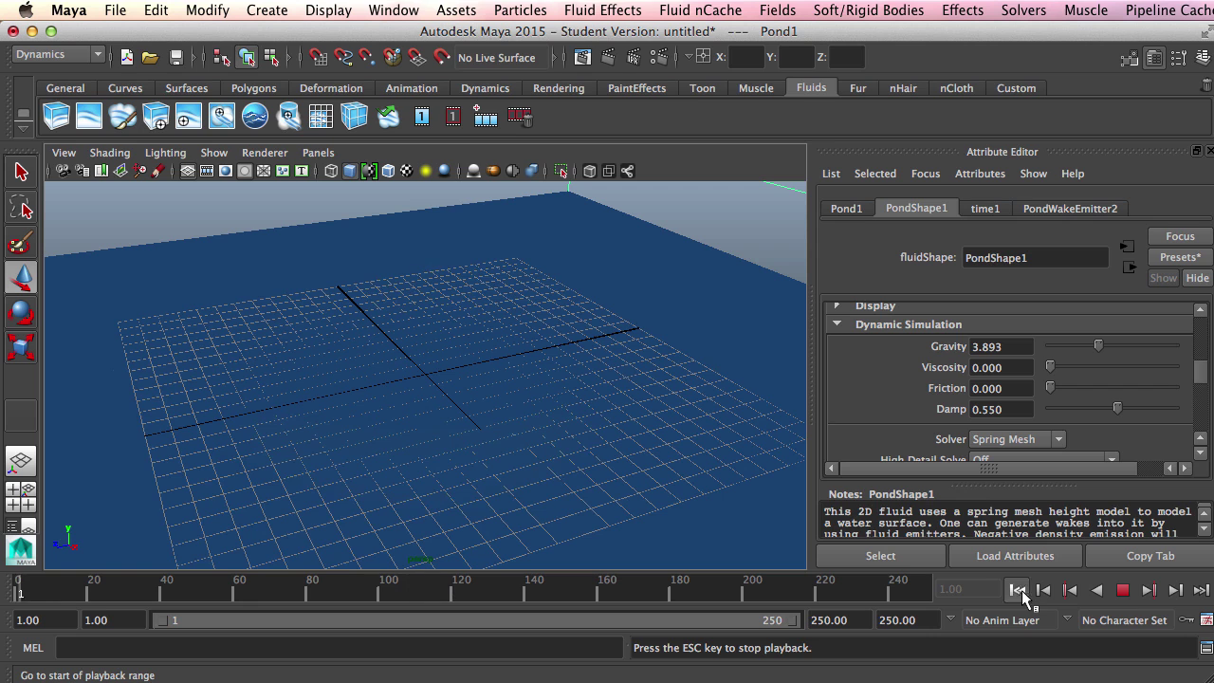
left_click(1122, 590)
left_click(1018, 590)
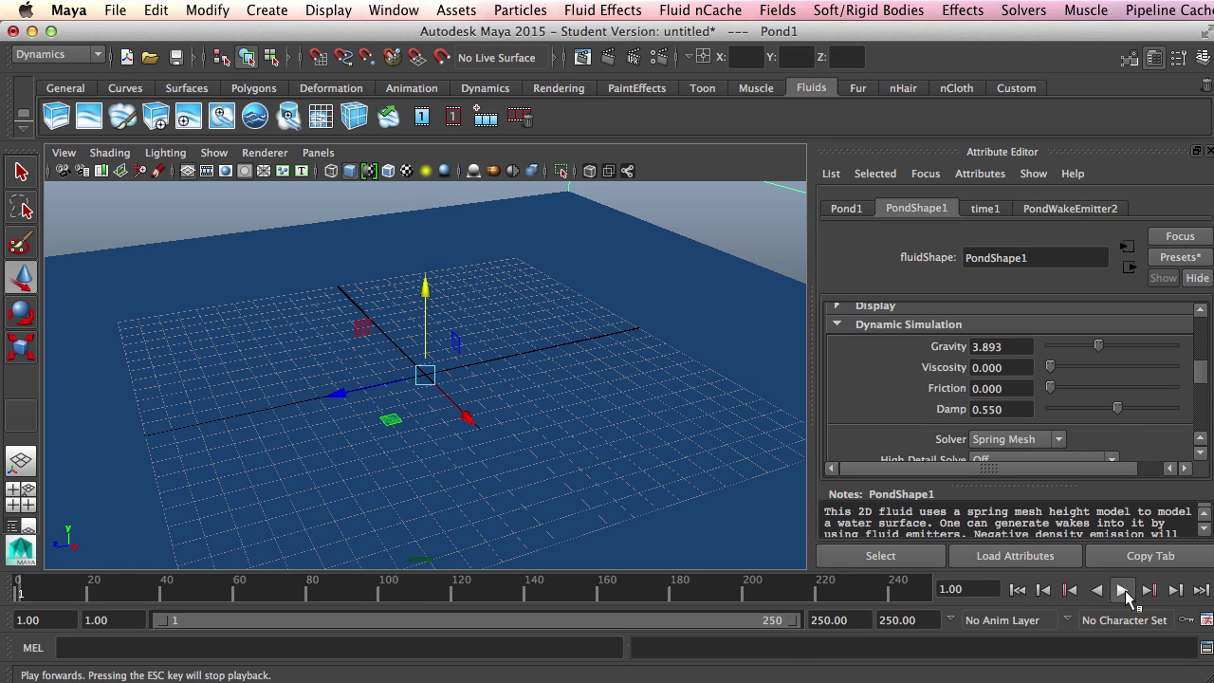
left_click(1122, 590)
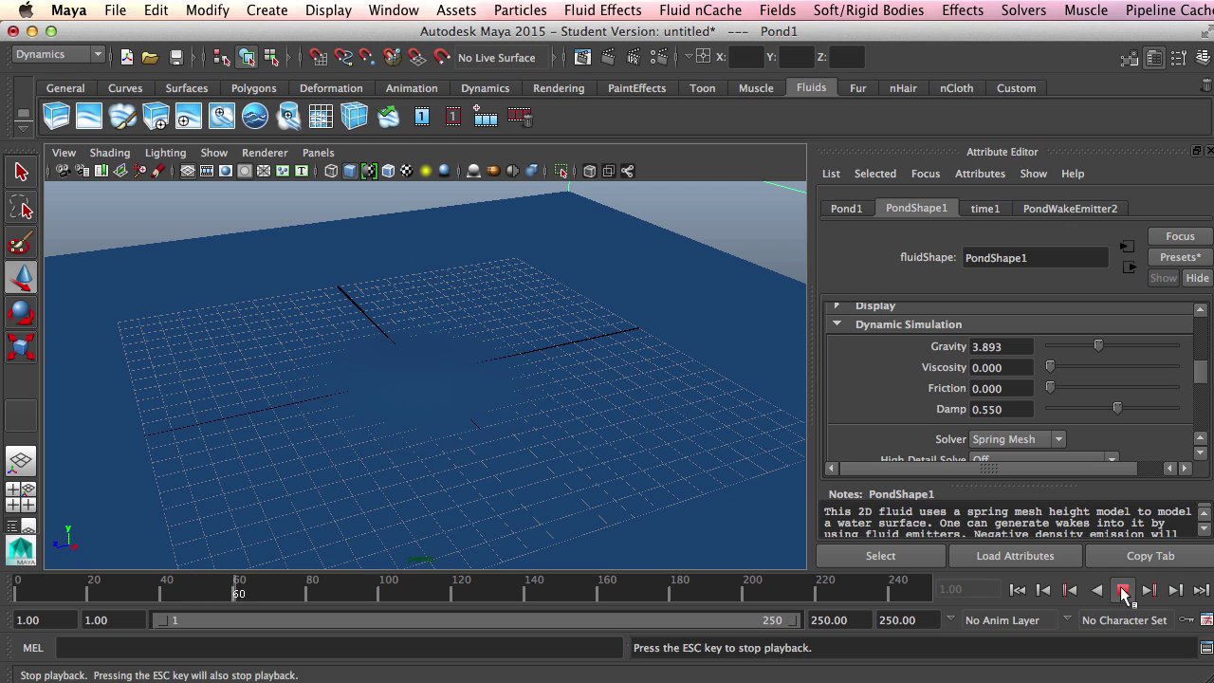
left_click(1122, 590)
left_click(1017, 589)
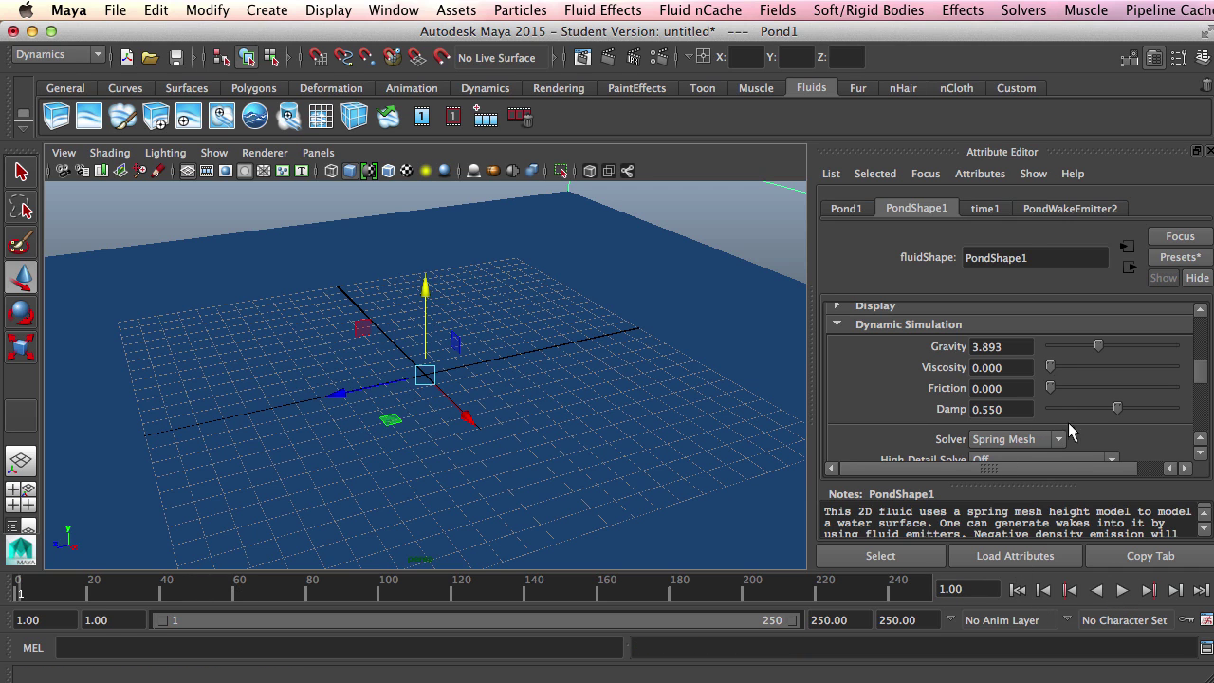